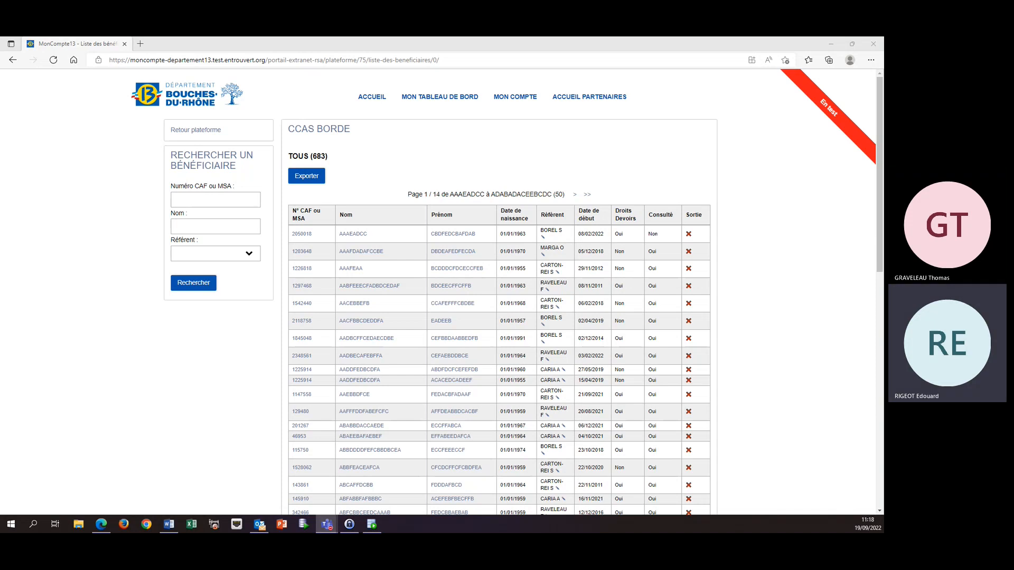
Open the first beneficiary's record in the CCAS BORDE list and start entering a new CER.
{"action": "left_click", "coordinate": [352, 234]}
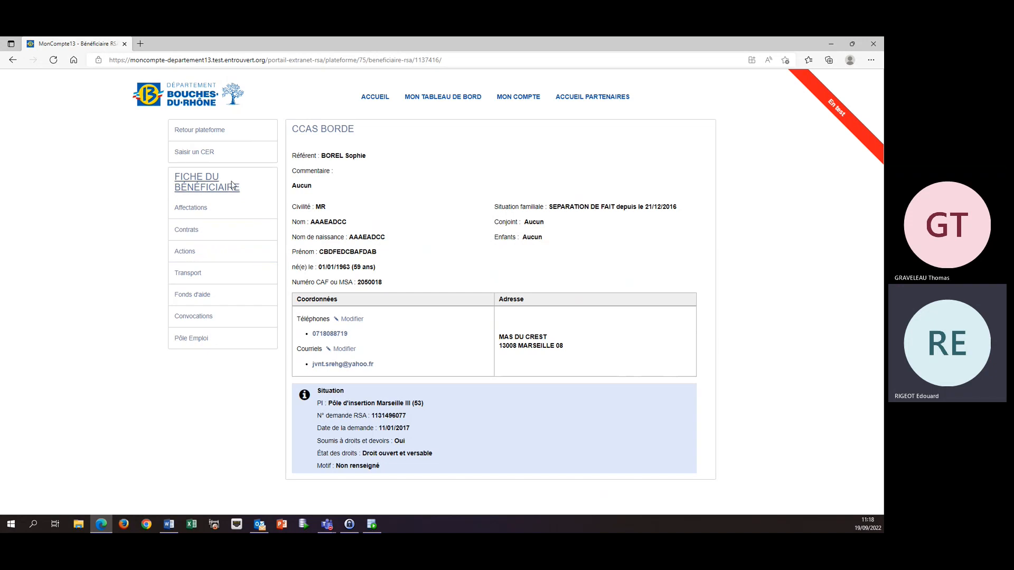
{"action": "left_click", "coordinate": [202, 157]}
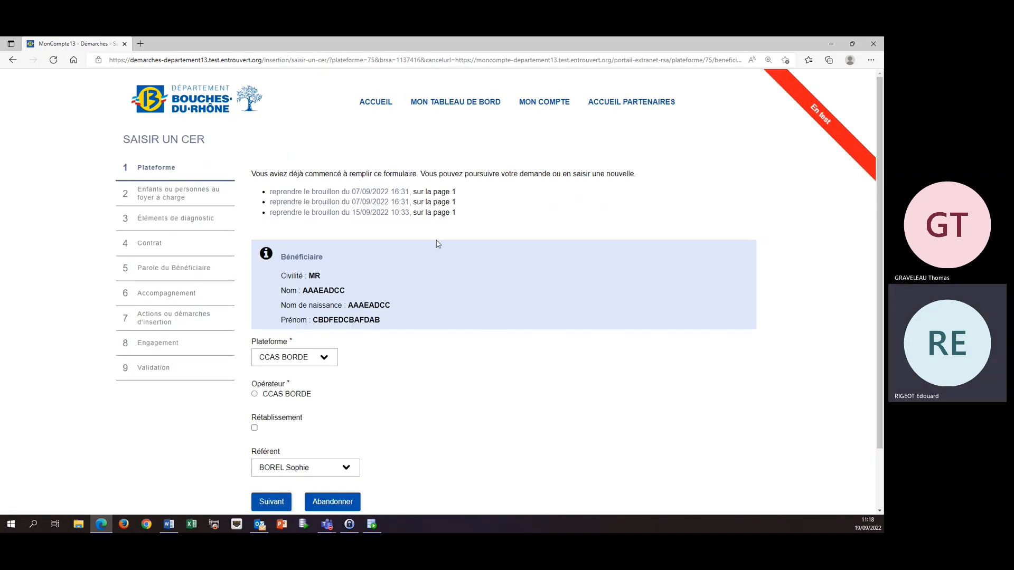
Select CCAS BORDE as the operator, keep the assigned referent, and continue past the dependants page to the diagnostic elements.
{"action": "scroll", "coordinate": [396, 335], "scroll_direction": "down", "scroll_amount": 1}
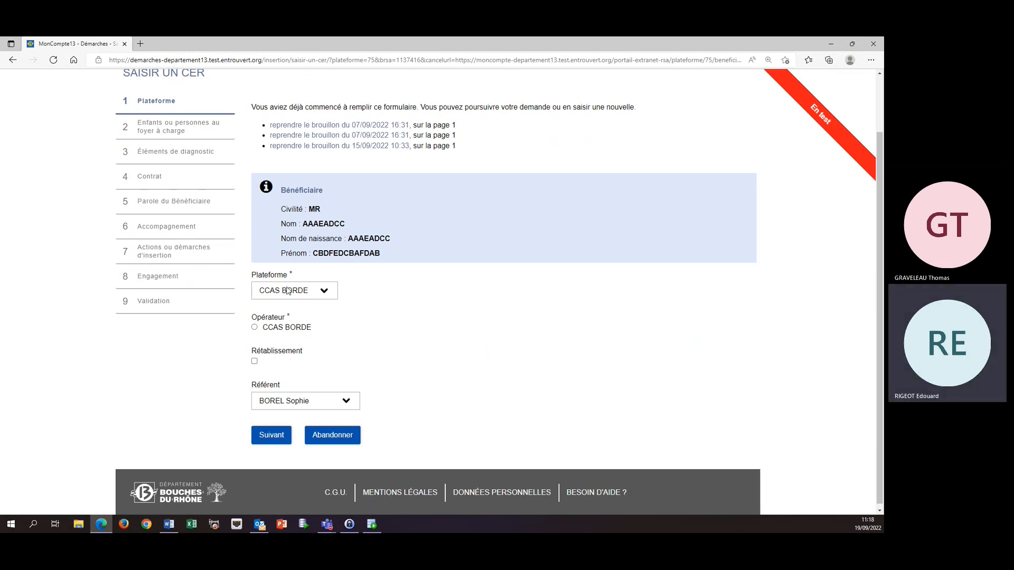
{"action": "left_click", "coordinate": [328, 293]}
{"action": "left_click", "coordinate": [327, 293]}
{"action": "left_click", "coordinate": [348, 400]}
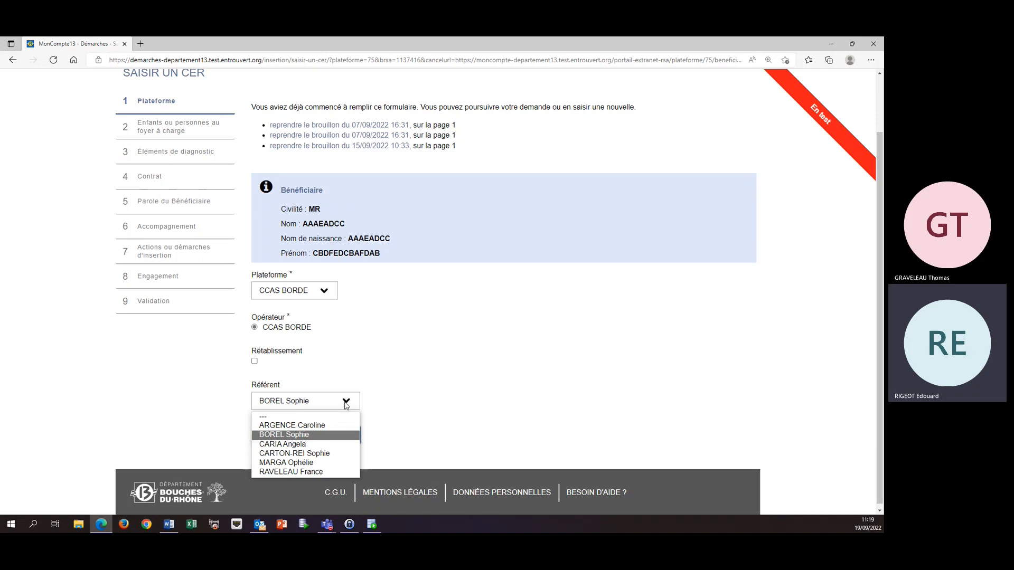
{"action": "left_click", "coordinate": [346, 404]}
{"action": "left_click", "coordinate": [277, 437]}
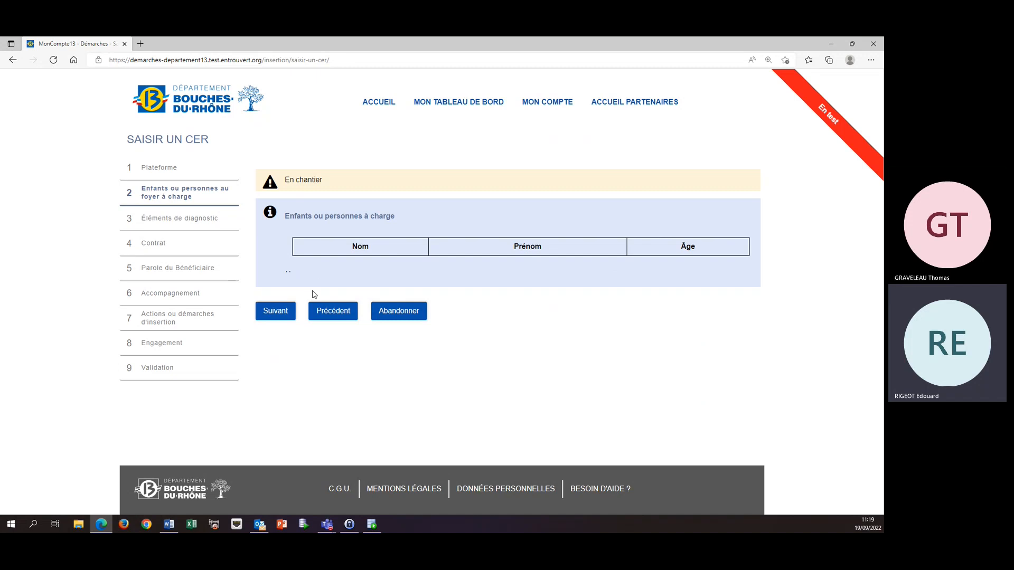
{"action": "left_click", "coordinate": [285, 309]}
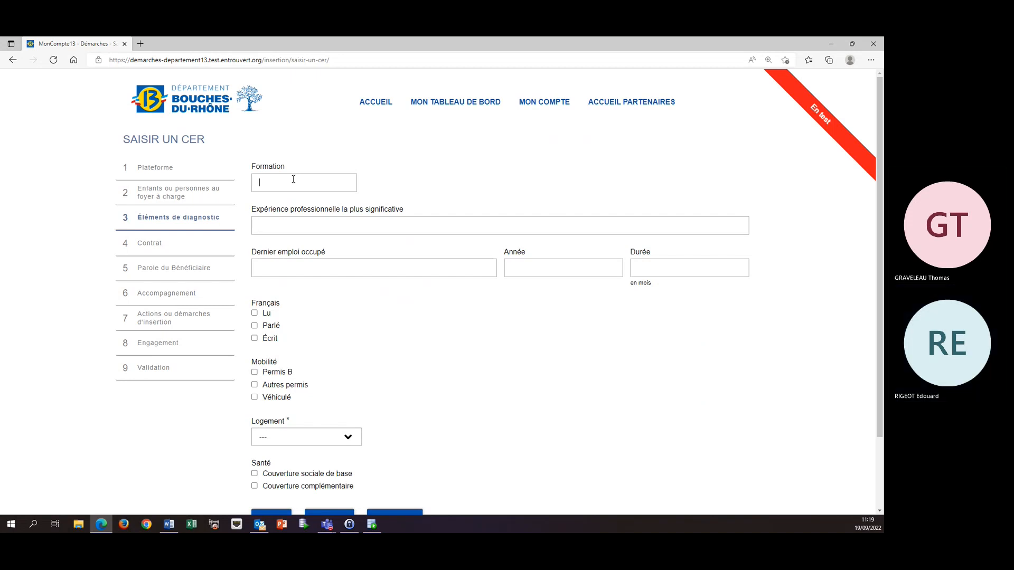
Enter "commerce" as the training and "vendeur dans un magasin de vêtements" as the most significant work experience.
{"action": "type", "text": "commerce"}
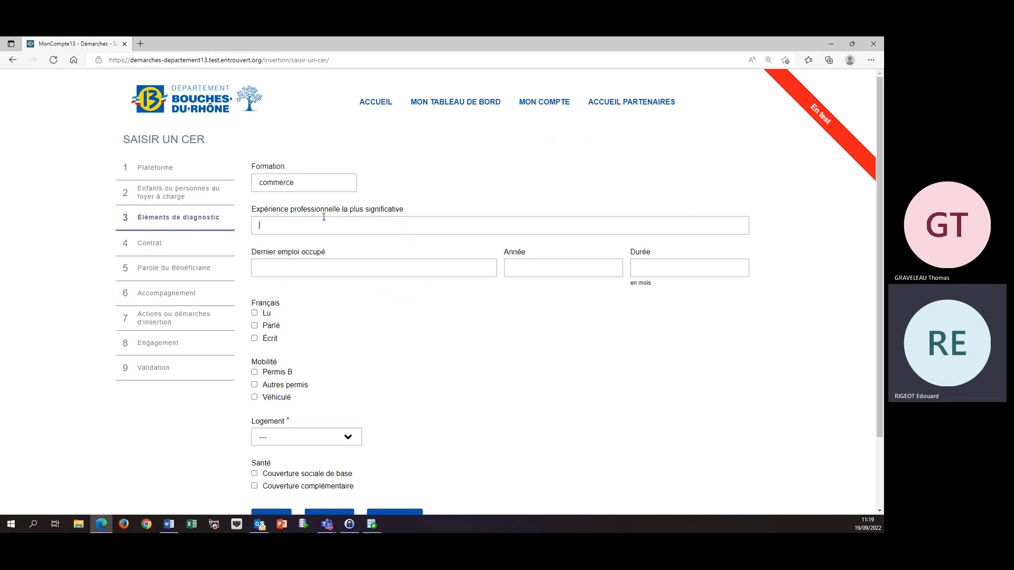
{"action": "type", "text": "ven"}
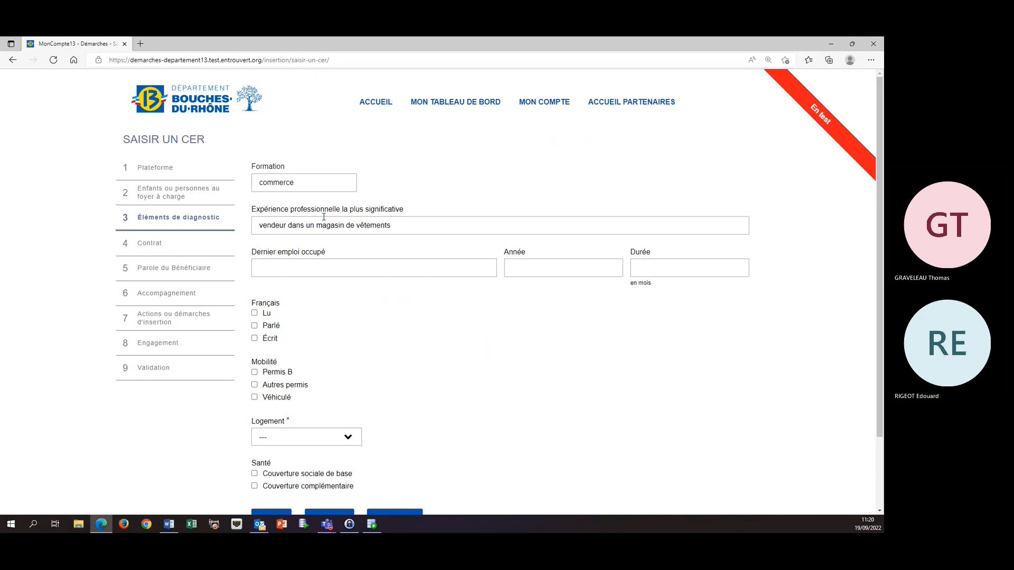
Record the last job held as "vendeur", with year 2012 and a duration of 18 months.
{"action": "scroll", "coordinate": [324, 217], "scroll_direction": "down", "scroll_amount": 1}
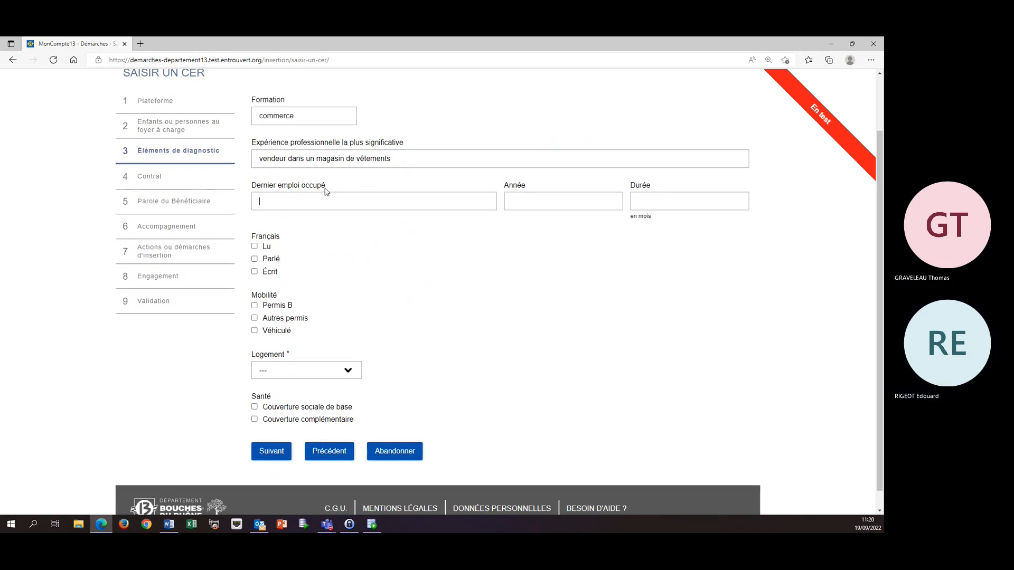
{"action": "type", "text": "vendeur"}
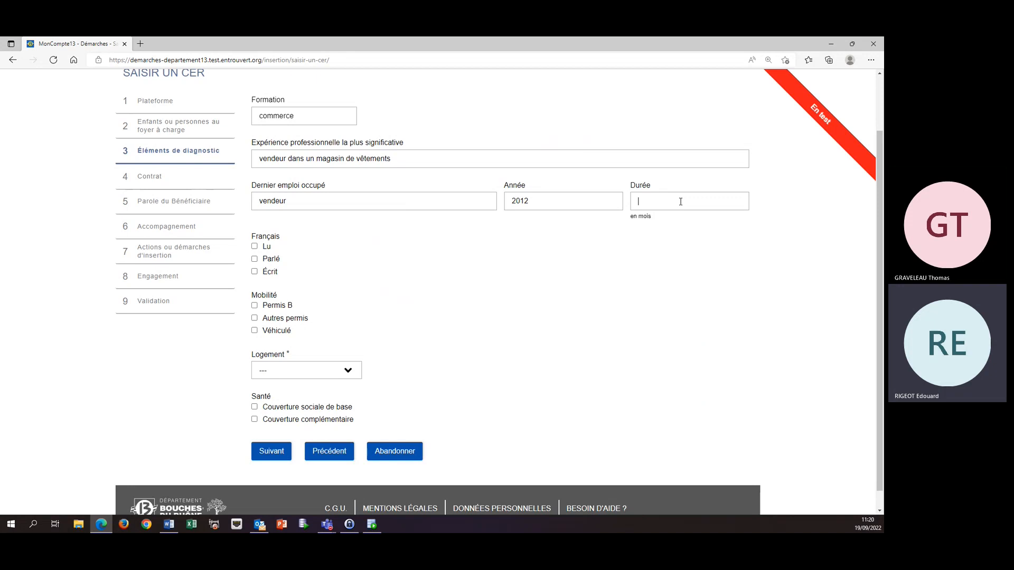
{"action": "type", "text": "18"}
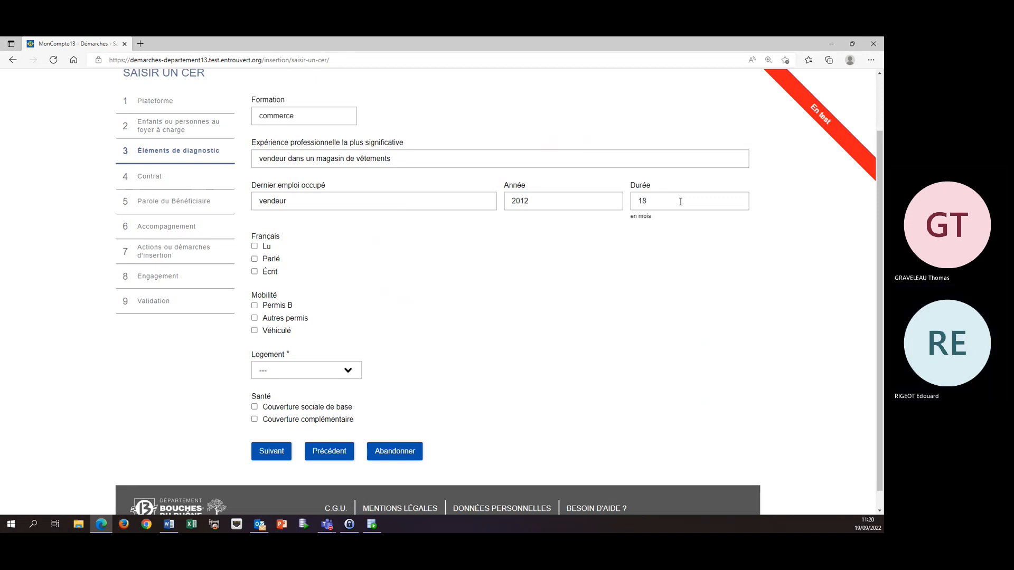
Mark French as read, spoken and written, and select Permis B and Véhiculé for mobility.
{"action": "left_click", "coordinate": [255, 247]}
{"action": "left_click", "coordinate": [254, 259]}
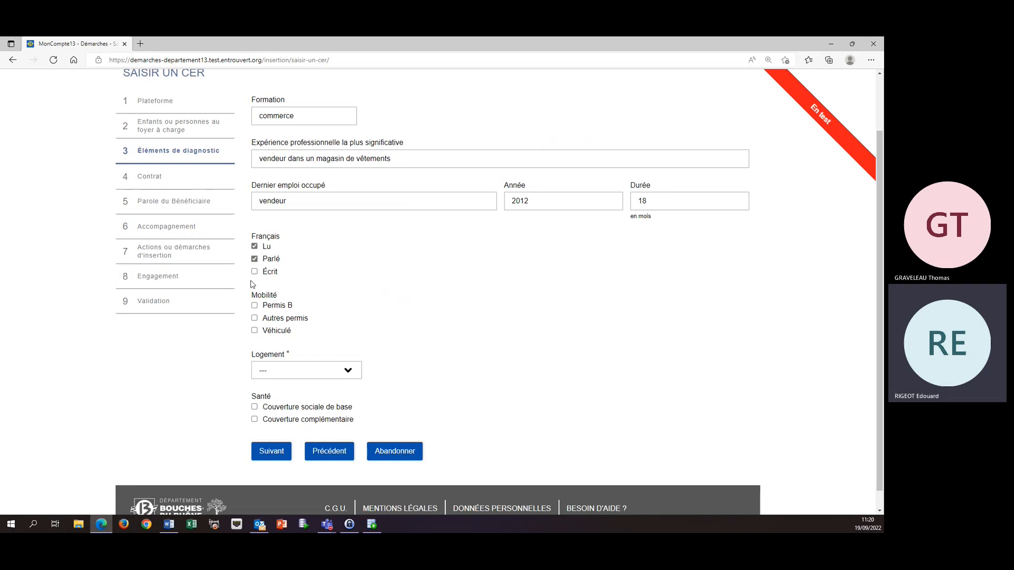
{"action": "left_click", "coordinate": [255, 272]}
{"action": "left_click", "coordinate": [255, 306]}
{"action": "left_click", "coordinate": [254, 330]}
Set the housing to Locataire, select both basic and complementary health coverage, and continue to the contract page.
{"action": "left_click", "coordinate": [348, 372]}
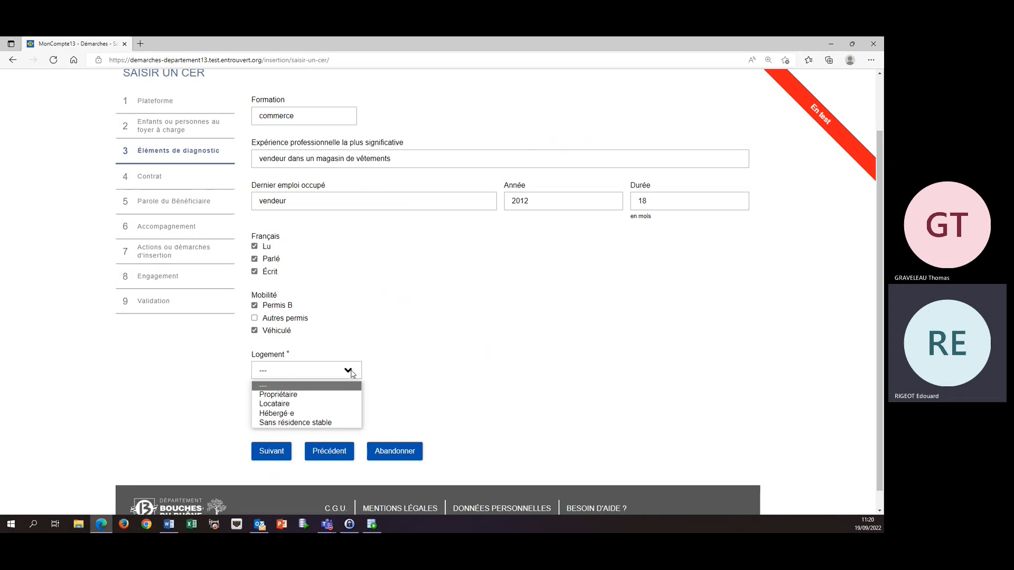
{"action": "left_click", "coordinate": [290, 404]}
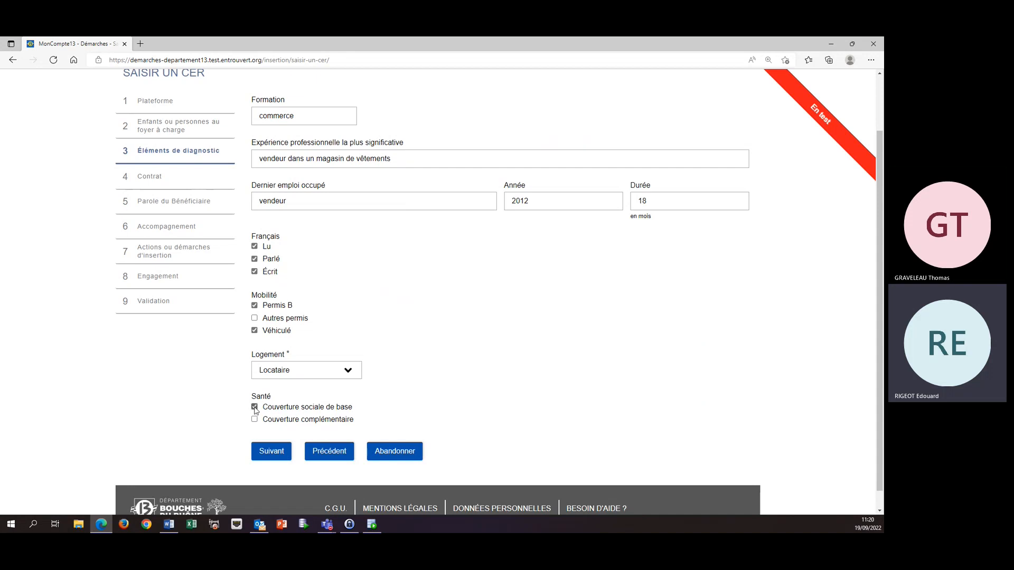
{"action": "left_click", "coordinate": [255, 420]}
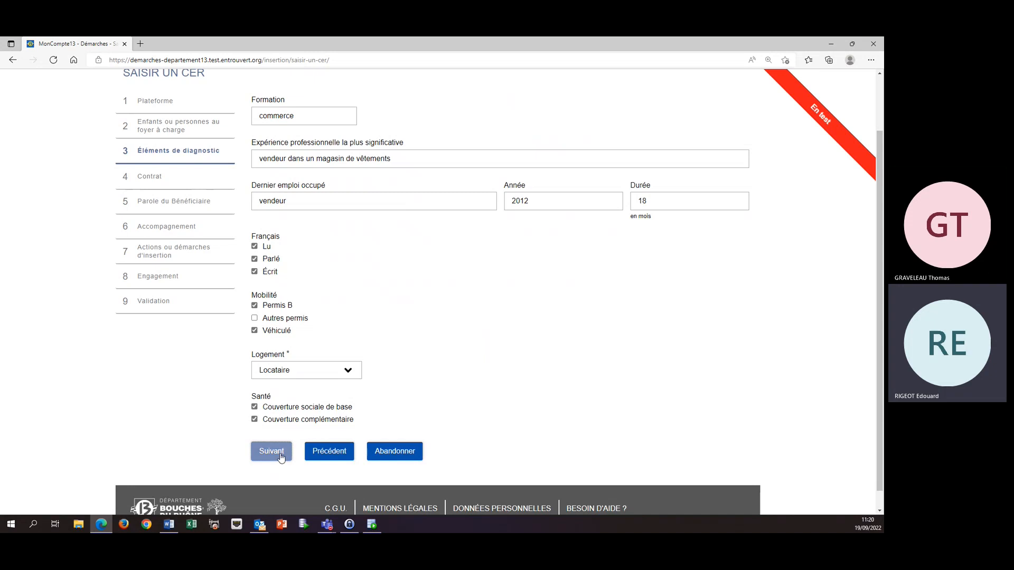
{"action": "left_click", "coordinate": [281, 455]}
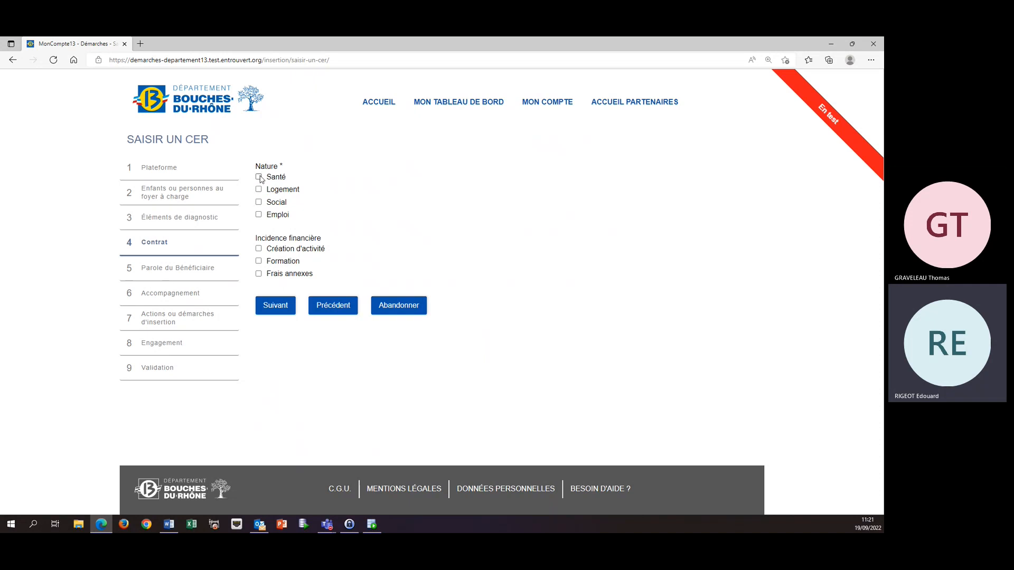
Set the contract's nature to Social and continue to the Accompagnement page, leaving the beneficiary's own statements blank.
{"action": "left_click", "coordinate": [259, 203]}
{"action": "left_click", "coordinate": [276, 305]}
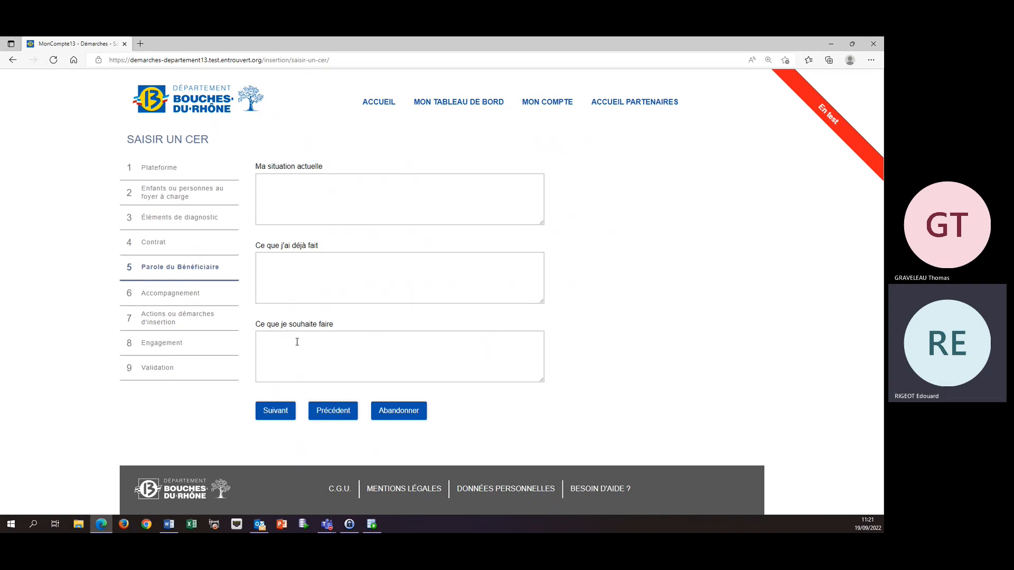
{"action": "left_click", "coordinate": [278, 414]}
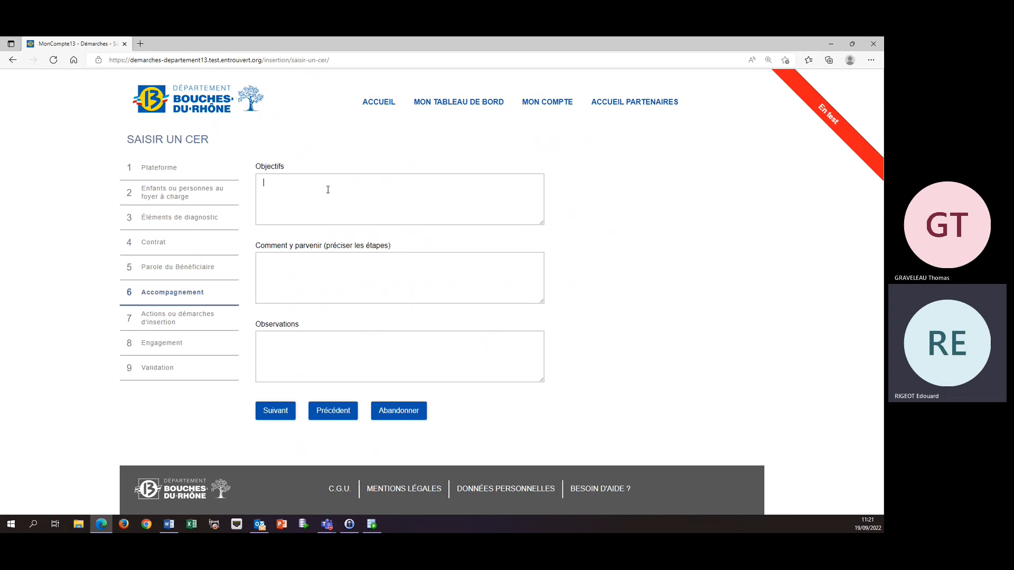
Enter "test de commentaire pour remplir le contrat d'engagement réciproque numérique" as the objectives and continue to the insertion actions.
{"action": "type", "text": "test de "}
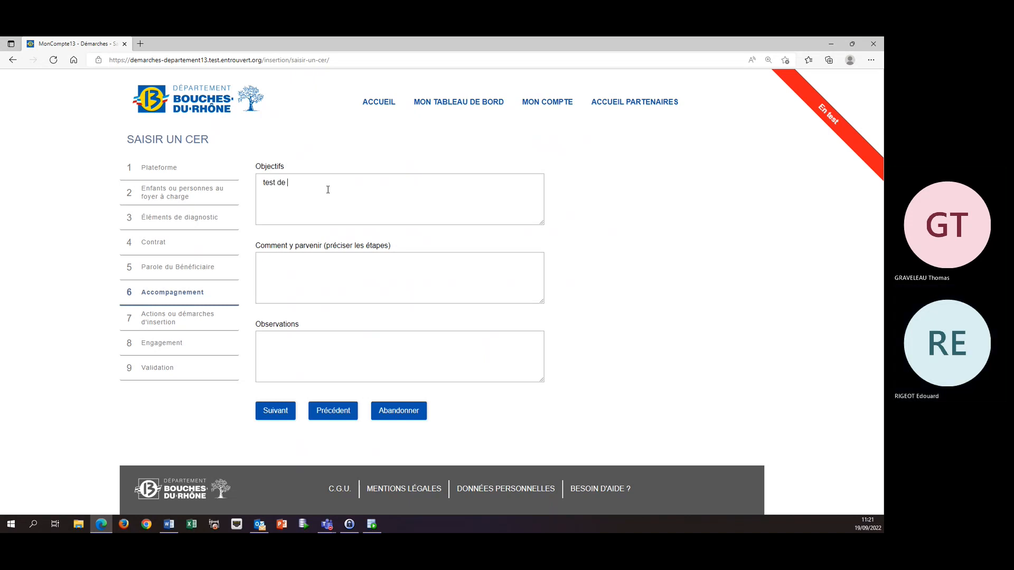
{"action": "type", "text": "commentaire pour remplir le contrat d'en"}
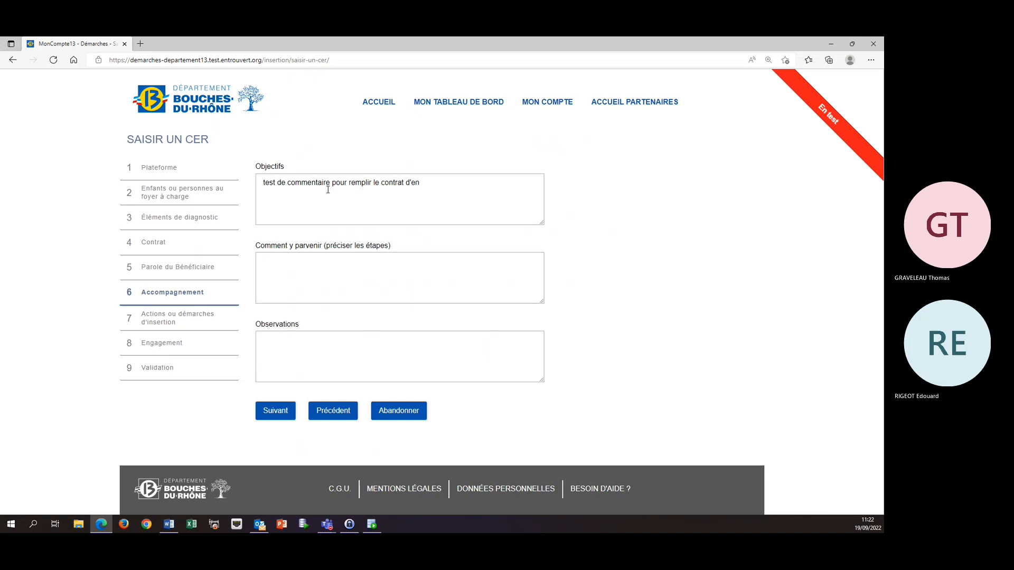
{"action": "type", "text": "gagement réciproque numérique"}
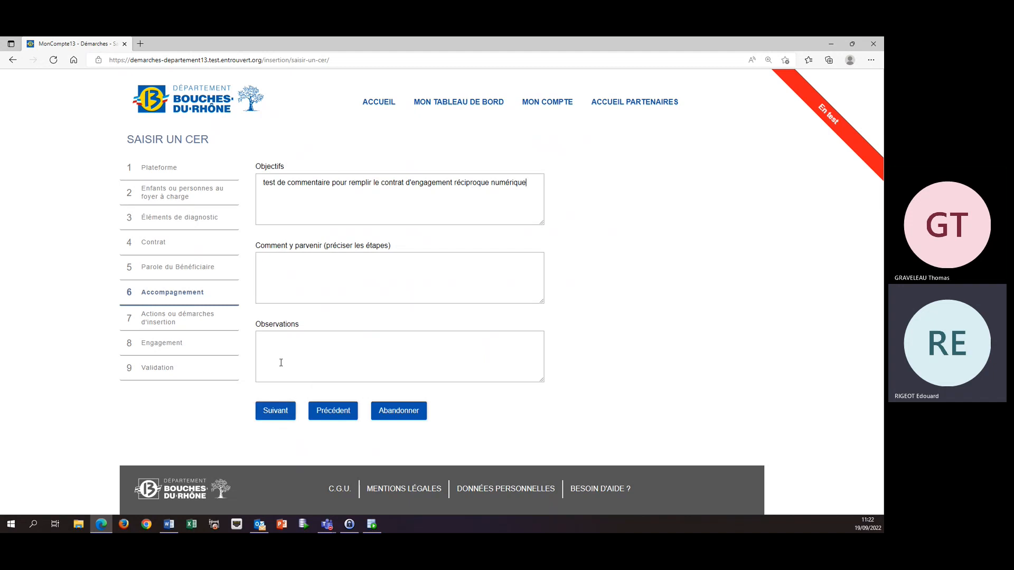
{"action": "left_click", "coordinate": [275, 410]}
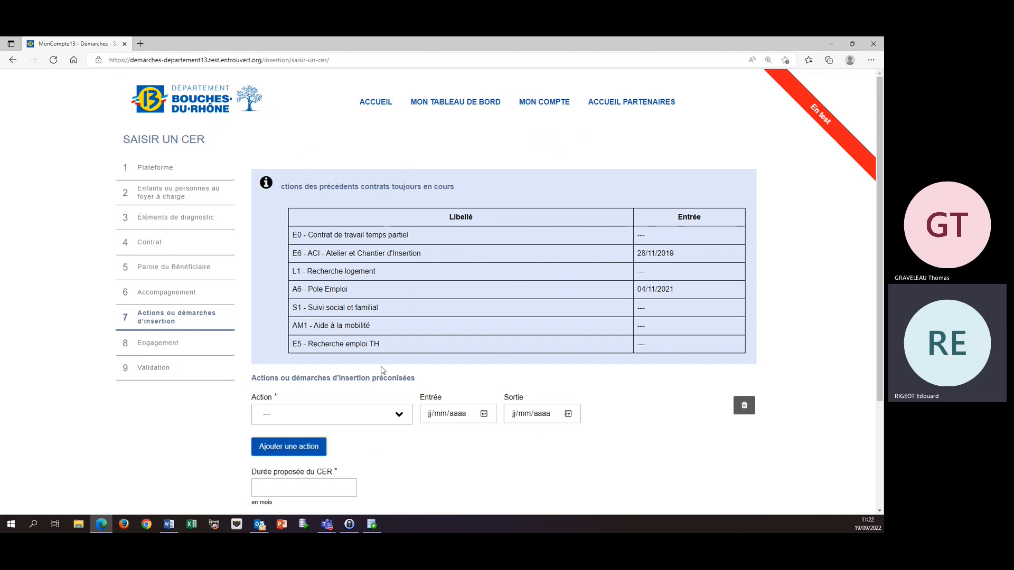
Search the recommended insertion actions for "aci" and choose S11 - ACIADE.
{"action": "scroll", "coordinate": [367, 296], "scroll_direction": "down", "scroll_amount": 1}
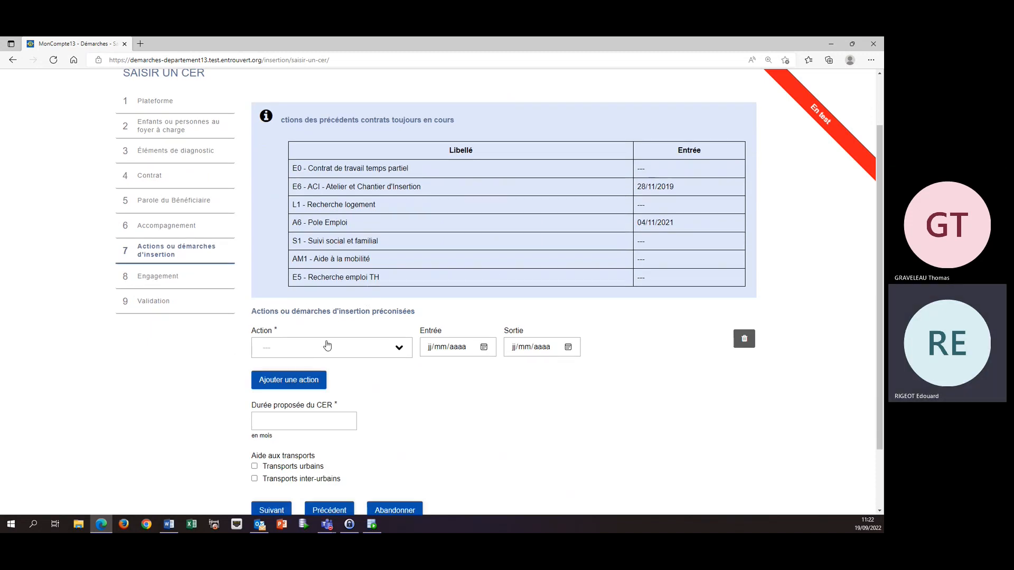
{"action": "left_click", "coordinate": [400, 350]}
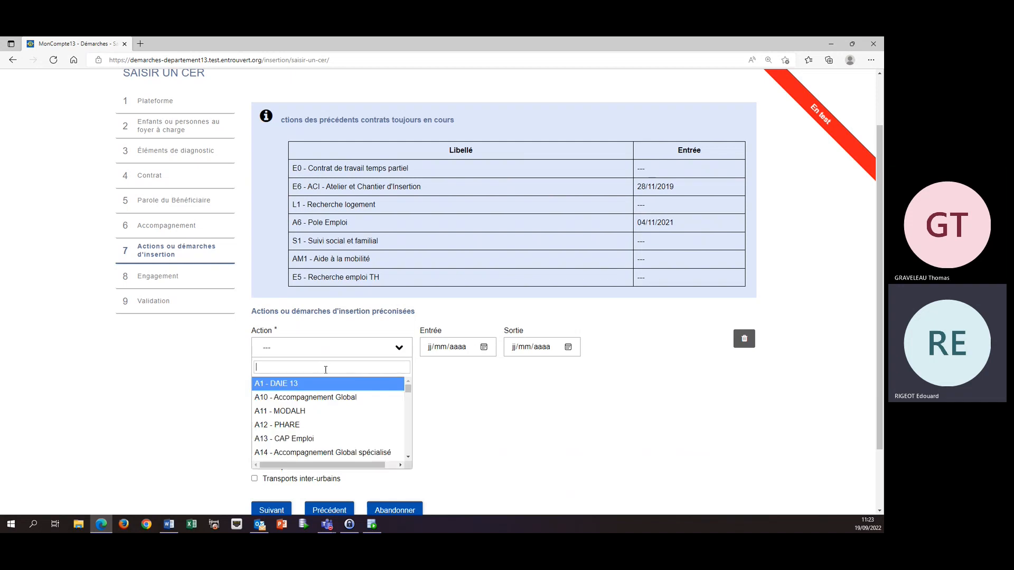
{"action": "type", "text": "aci"}
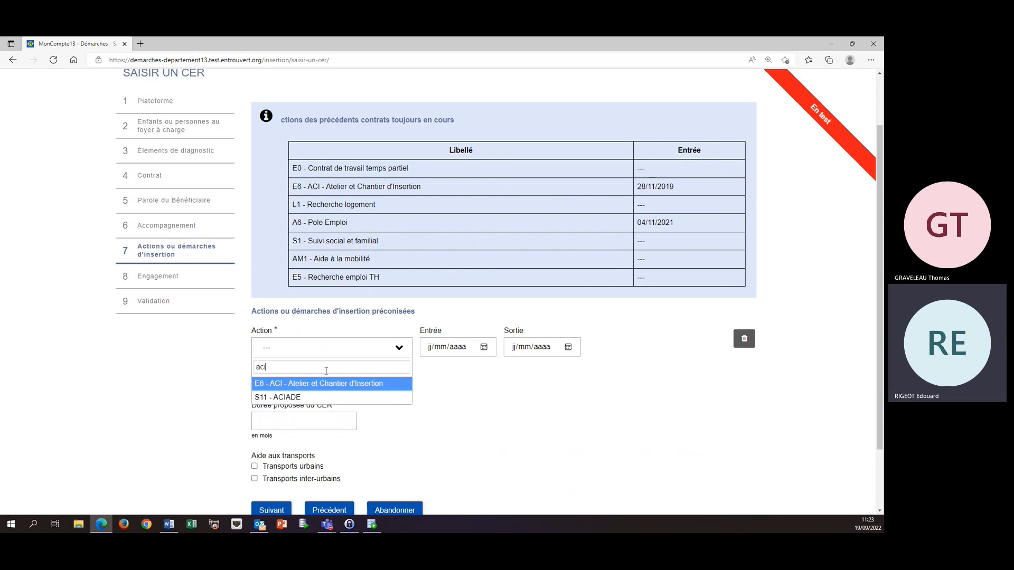
{"action": "left_click", "coordinate": [283, 401]}
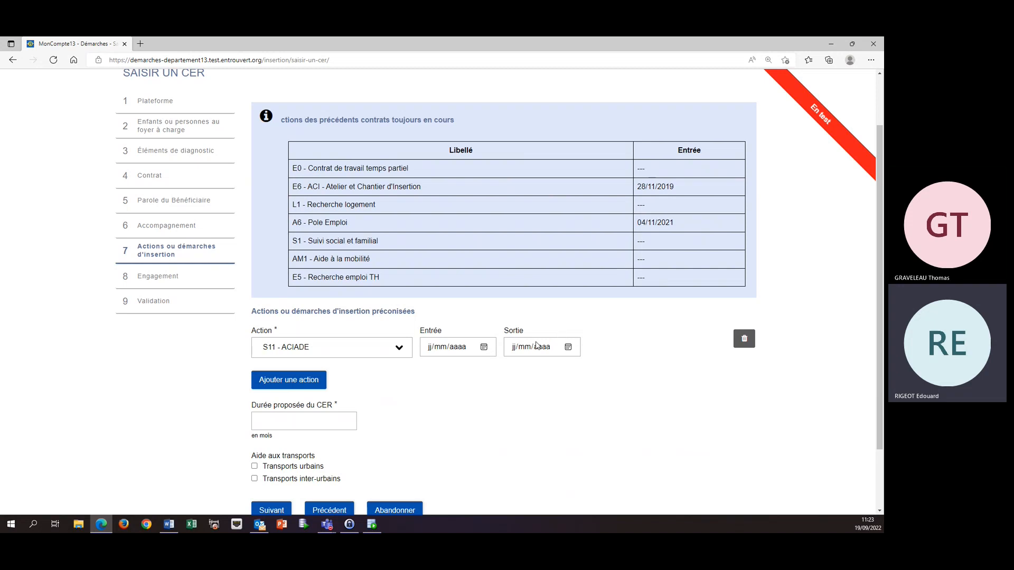
Set the ACIADE action's entry date to 12/09/2022, its exit date to 16/09/2022 and its exit reason to Réalisée.
{"action": "left_click", "coordinate": [484, 347]}
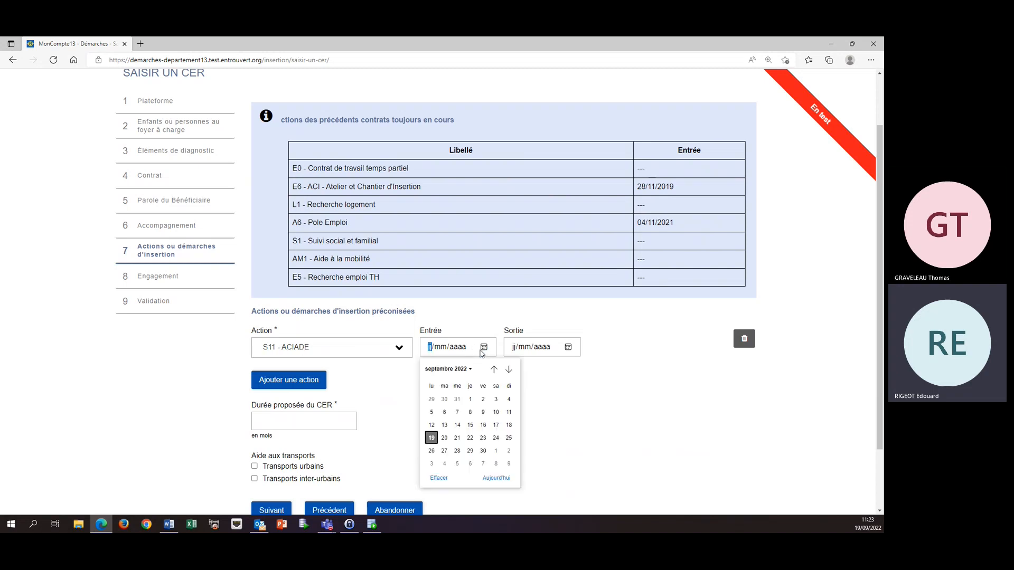
{"action": "left_click", "coordinate": [432, 425]}
{"action": "left_click", "coordinate": [568, 347]}
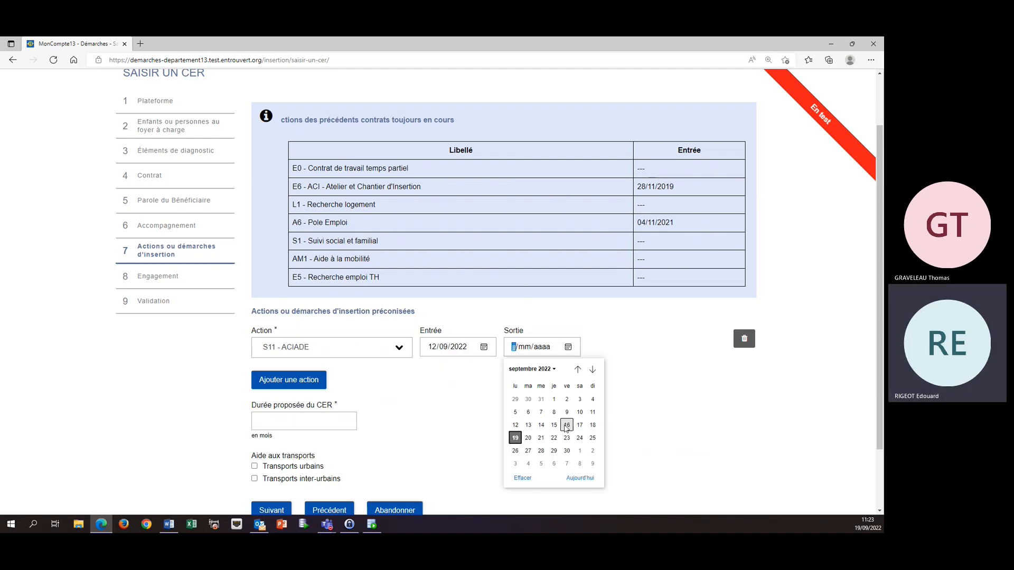
{"action": "left_click", "coordinate": [567, 425]}
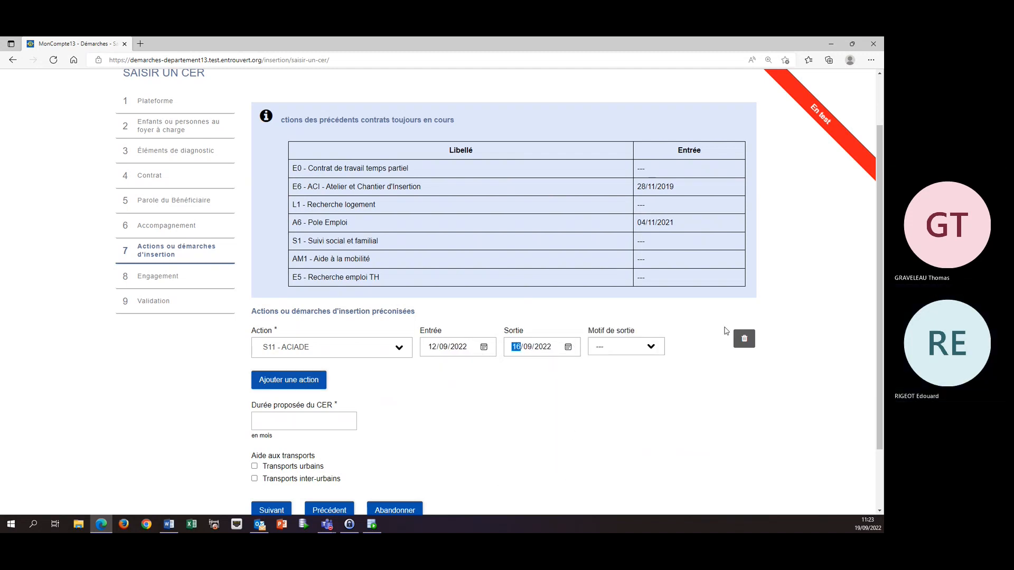
{"action": "left_click", "coordinate": [651, 347]}
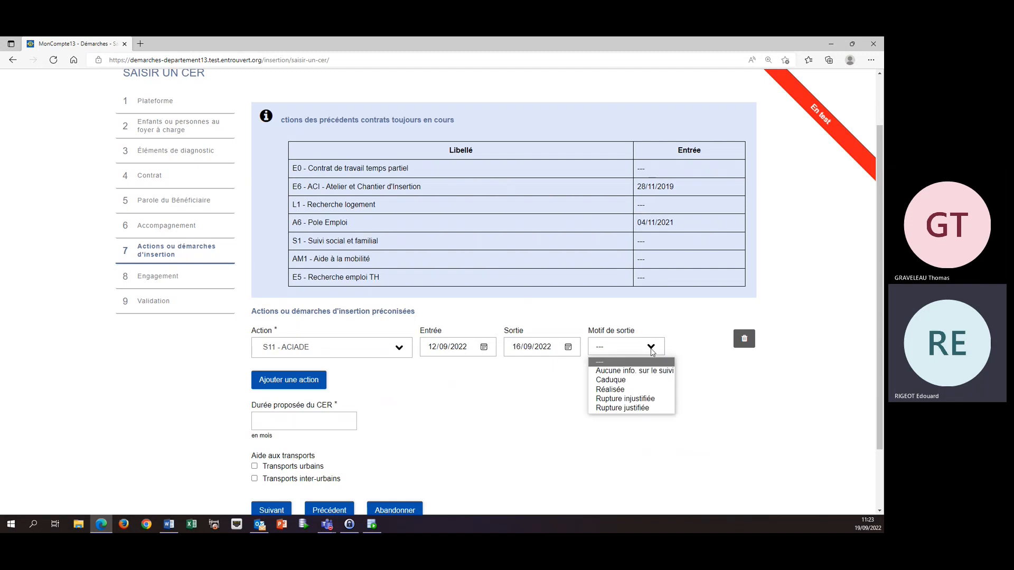
{"action": "left_click", "coordinate": [615, 392]}
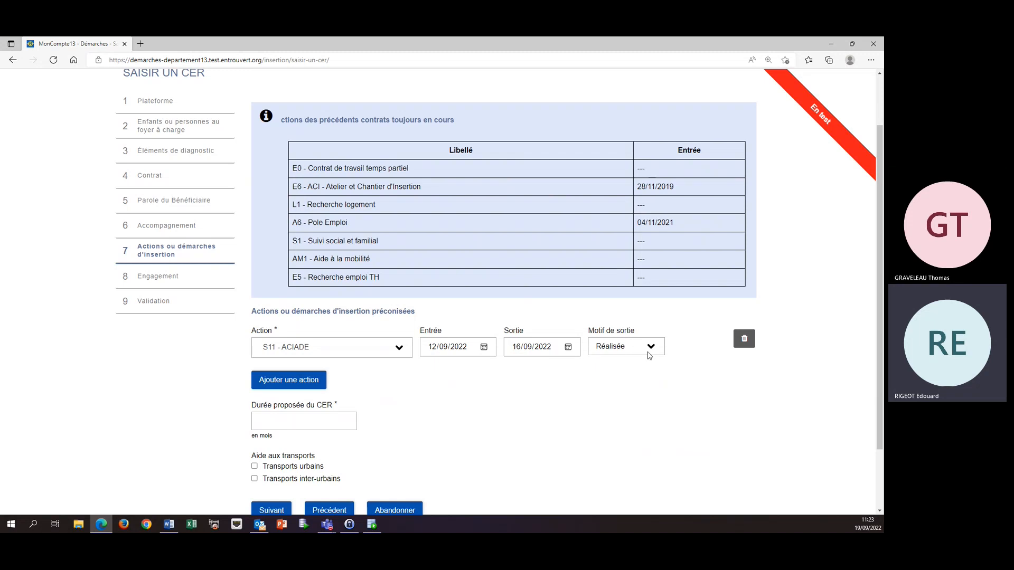
Add a second recommended insertion action, searching for "for" and choosing F1 - Formations PRF.
{"action": "left_click", "coordinate": [289, 384]}
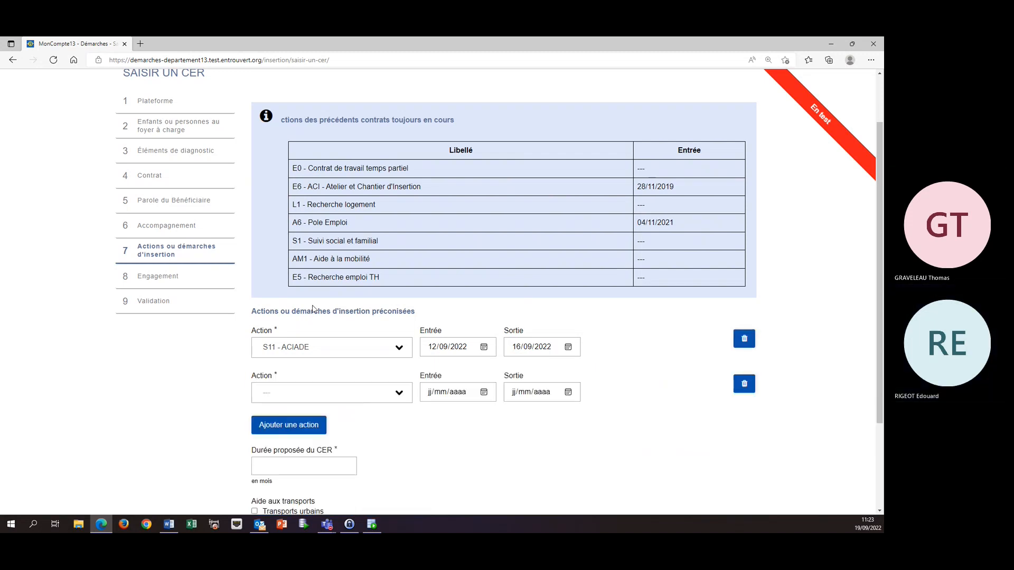
{"action": "left_click", "coordinate": [399, 394]}
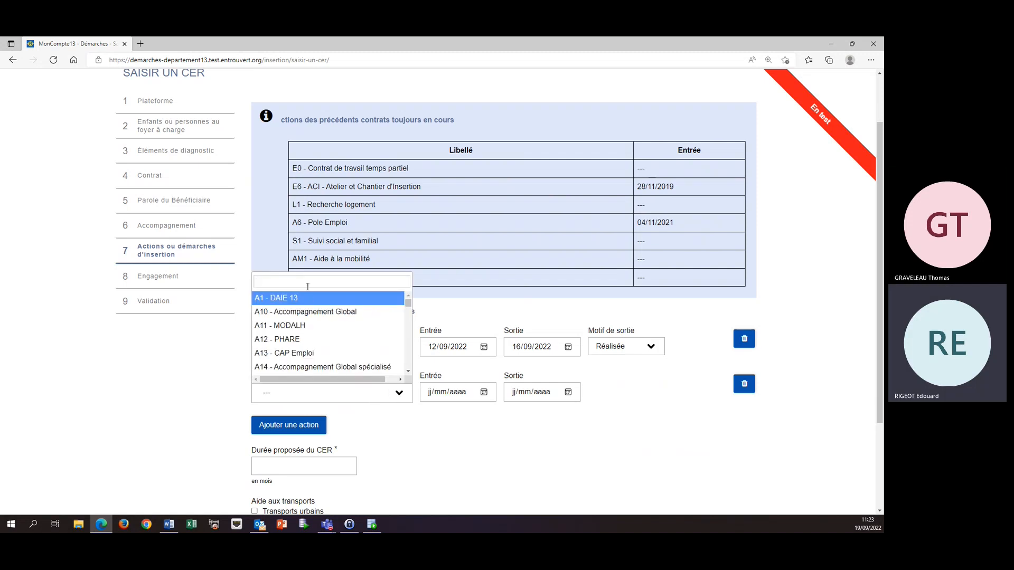
{"action": "type", "text": "fo"}
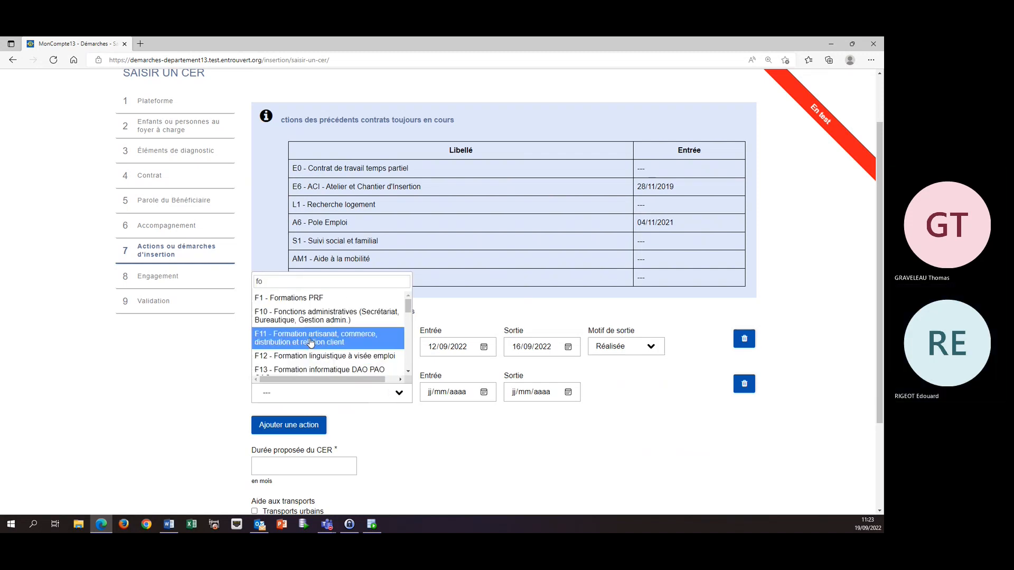
{"action": "type", "text": "r"}
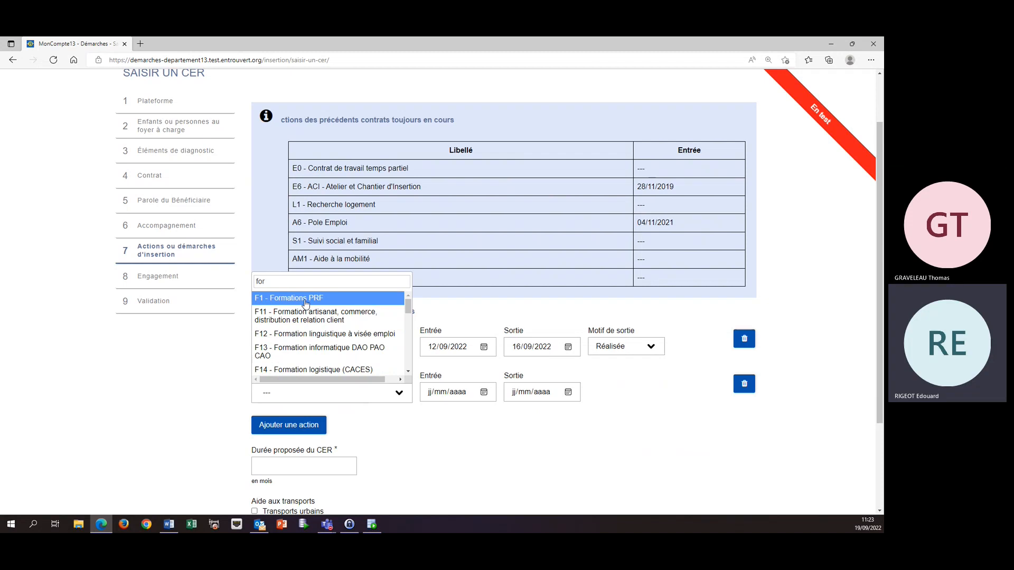
{"action": "left_click", "coordinate": [305, 299]}
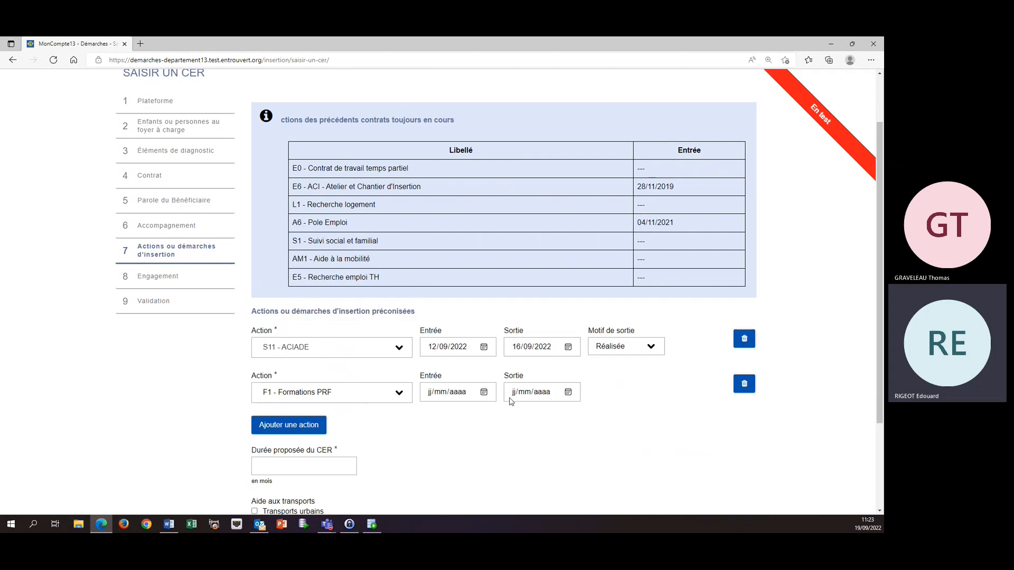
{"action": "left_click", "coordinate": [323, 431]}
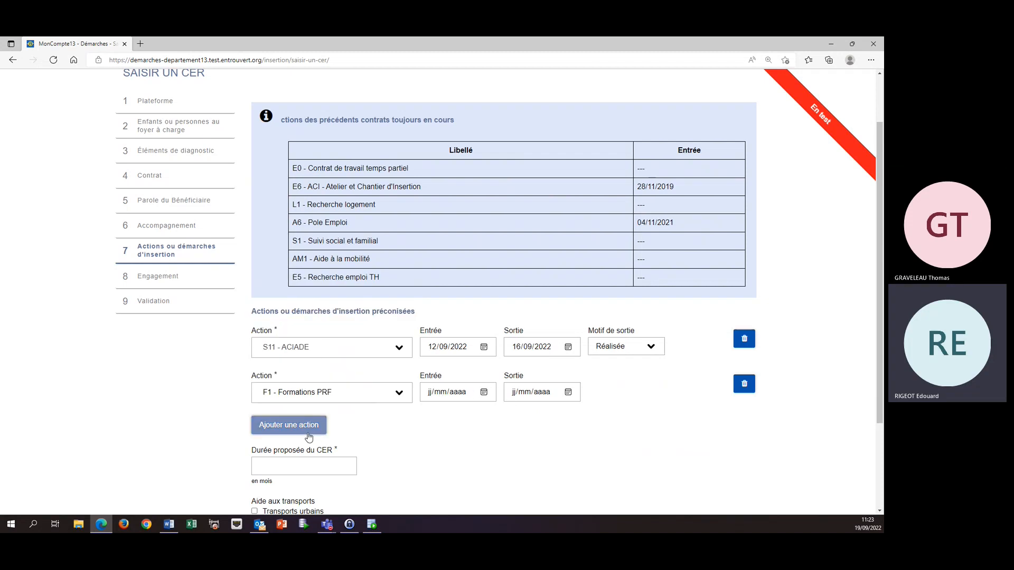
Set the proposed CER duration to 06 months, select Transports urbains as transport aid, and continue to the Engagement page.
{"action": "left_click", "coordinate": [321, 466]}
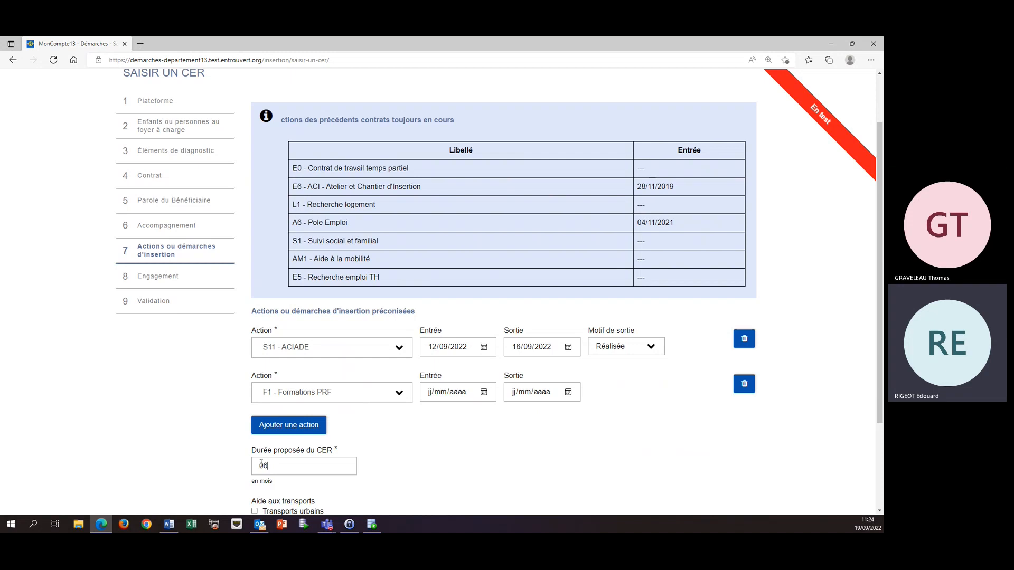
{"action": "scroll", "coordinate": [270, 466], "scroll_direction": "down", "scroll_amount": 2}
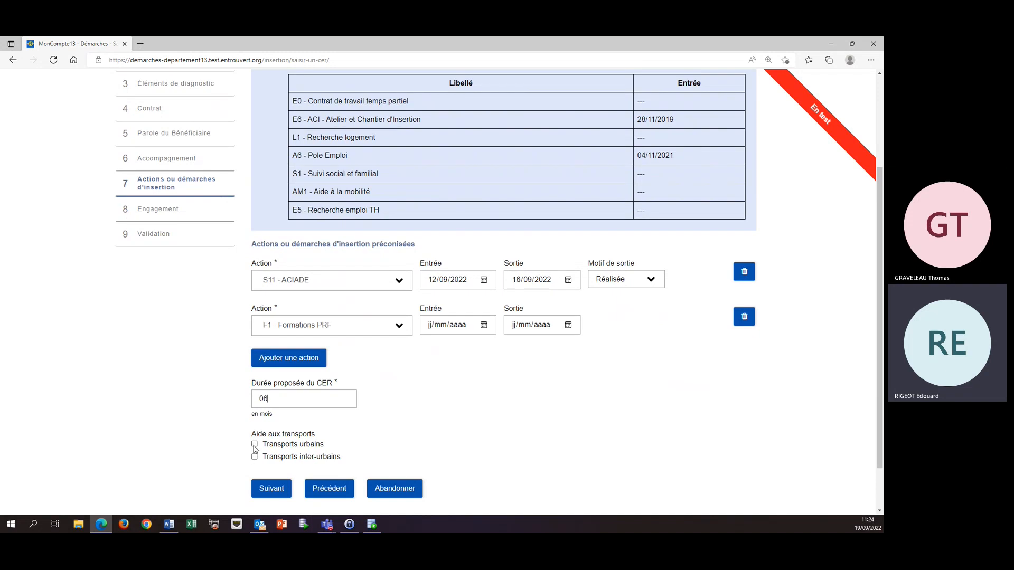
{"action": "left_click", "coordinate": [255, 446]}
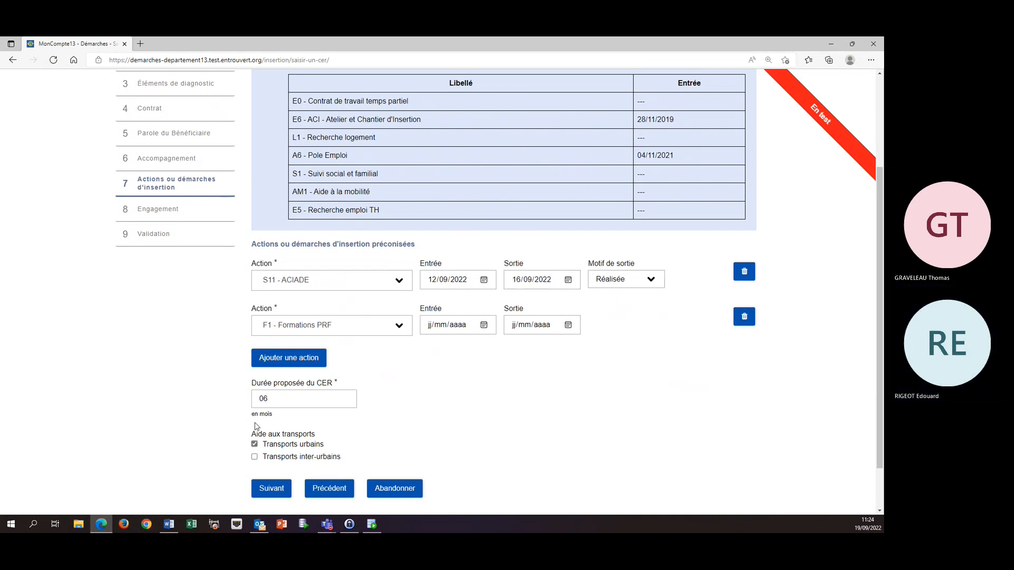
{"action": "left_click", "coordinate": [267, 481]}
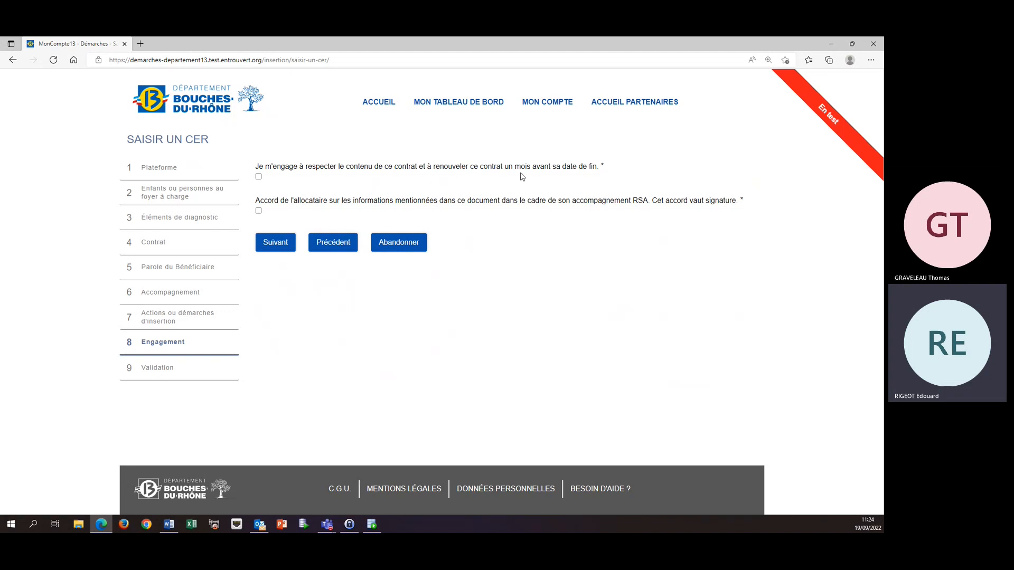
Accept both the contract renewal commitment and the beneficiary's information agreement, and continue to the Validation page.
{"action": "left_click", "coordinate": [258, 177]}
{"action": "left_click", "coordinate": [259, 211]}
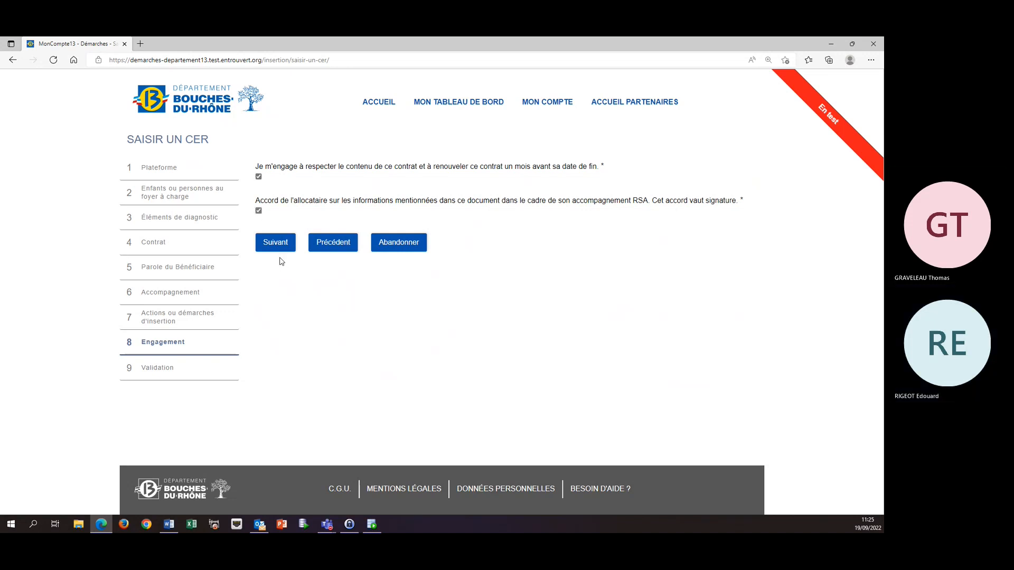
{"action": "left_click", "coordinate": [269, 246]}
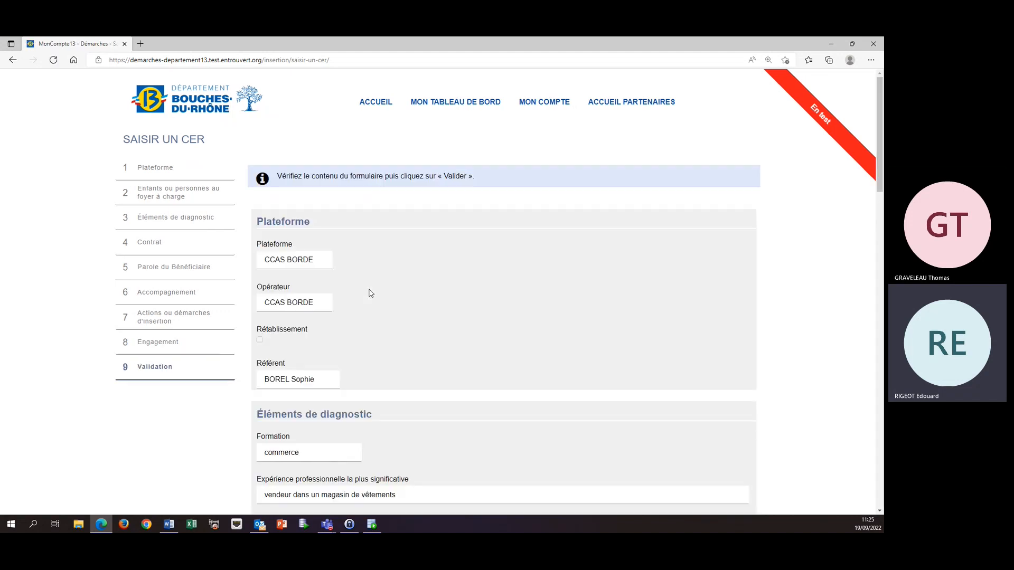
Review the contract summary from Plateforme through Engagement and validate the CER.
{"action": "scroll", "coordinate": [363, 315], "scroll_direction": "down", "scroll_amount": 8}
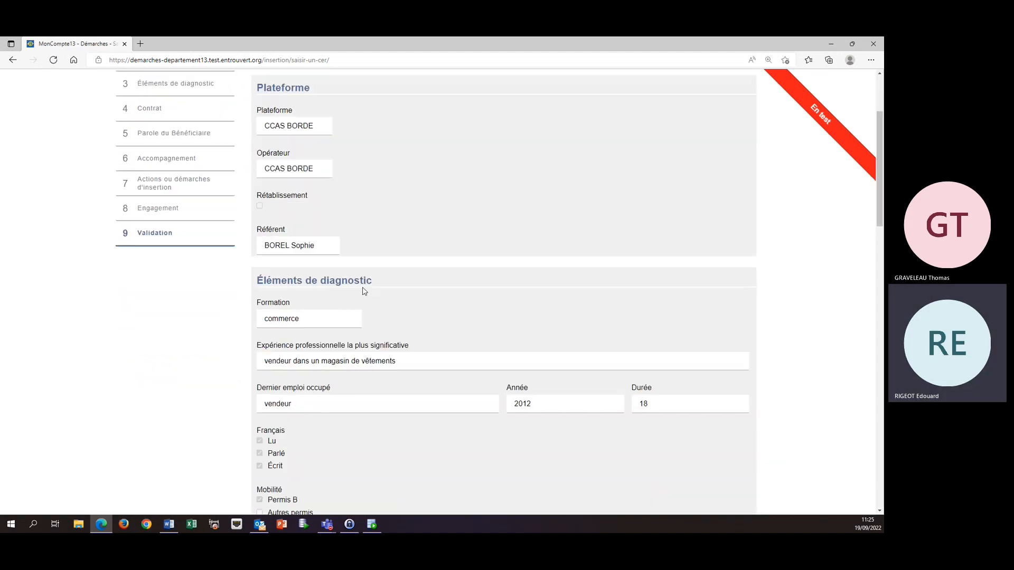
{"action": "scroll", "coordinate": [380, 189], "scroll_direction": "down", "scroll_amount": 9}
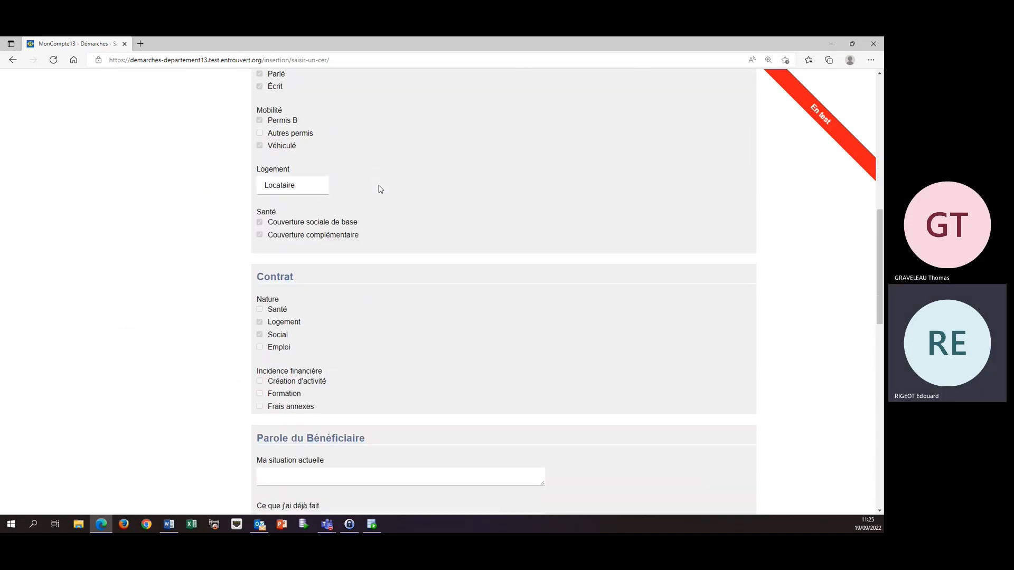
{"action": "scroll", "coordinate": [380, 189], "scroll_direction": "down", "scroll_amount": 5}
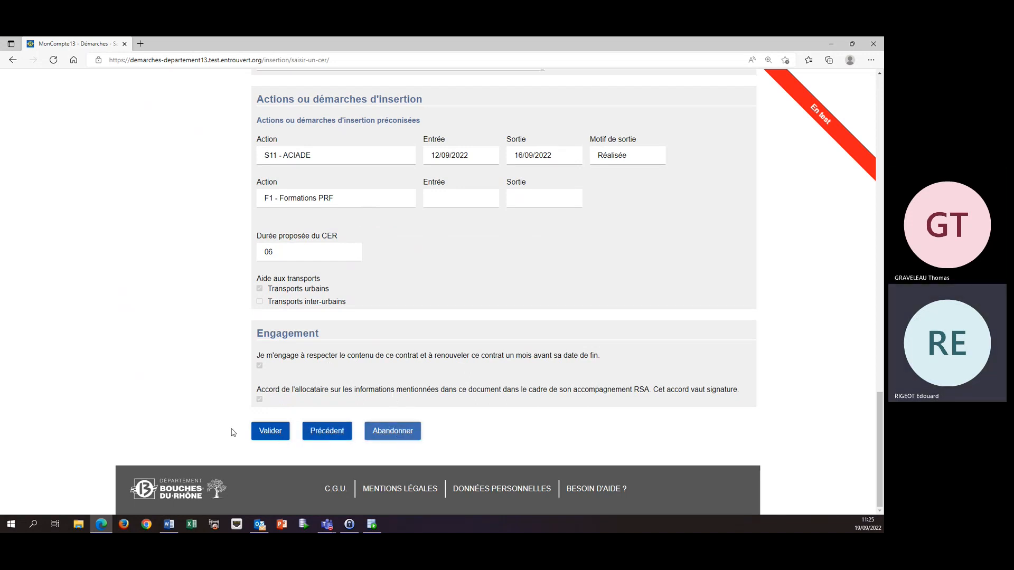
{"action": "left_click", "coordinate": [269, 432]}
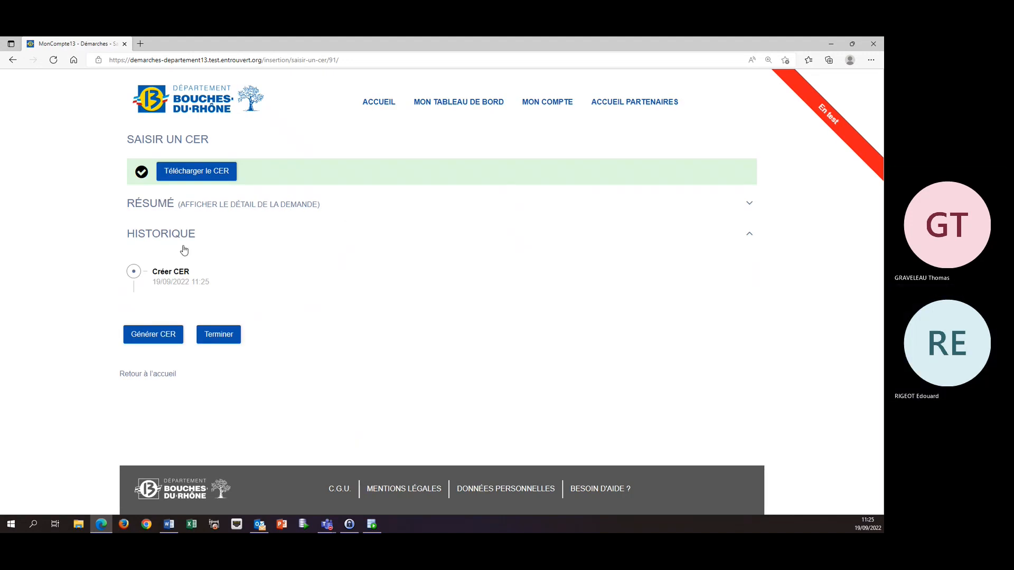
Generate the CER document from the created contract and open the exported PDF listed in its history.
{"action": "left_click", "coordinate": [189, 176]}
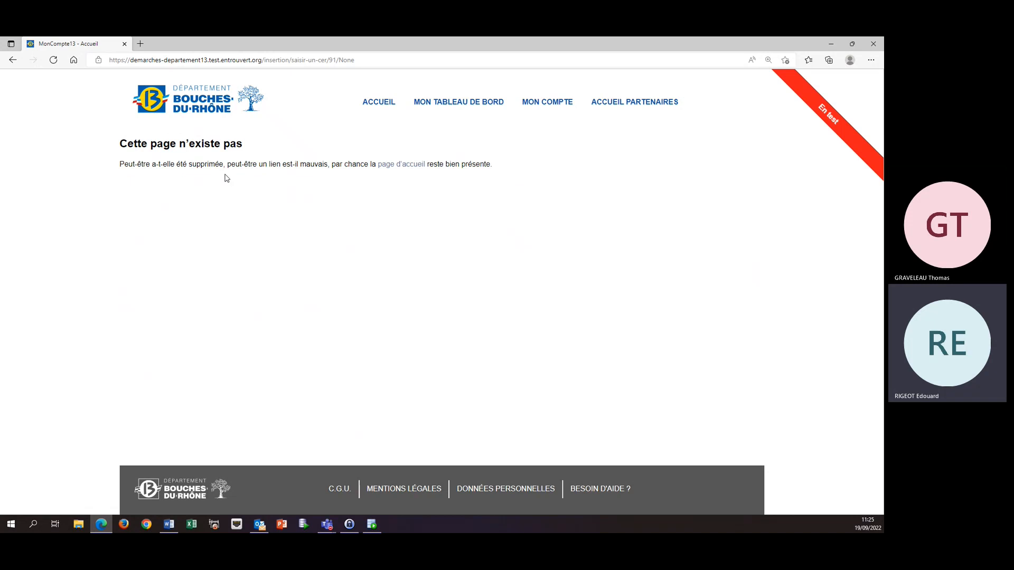
{"action": "left_click", "coordinate": [12, 59]}
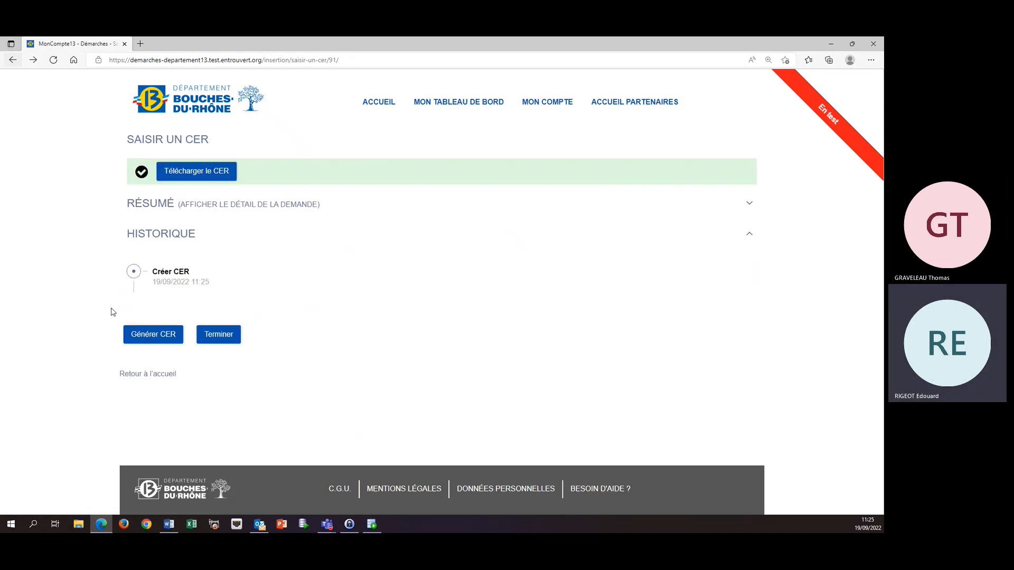
{"action": "left_click", "coordinate": [159, 336]}
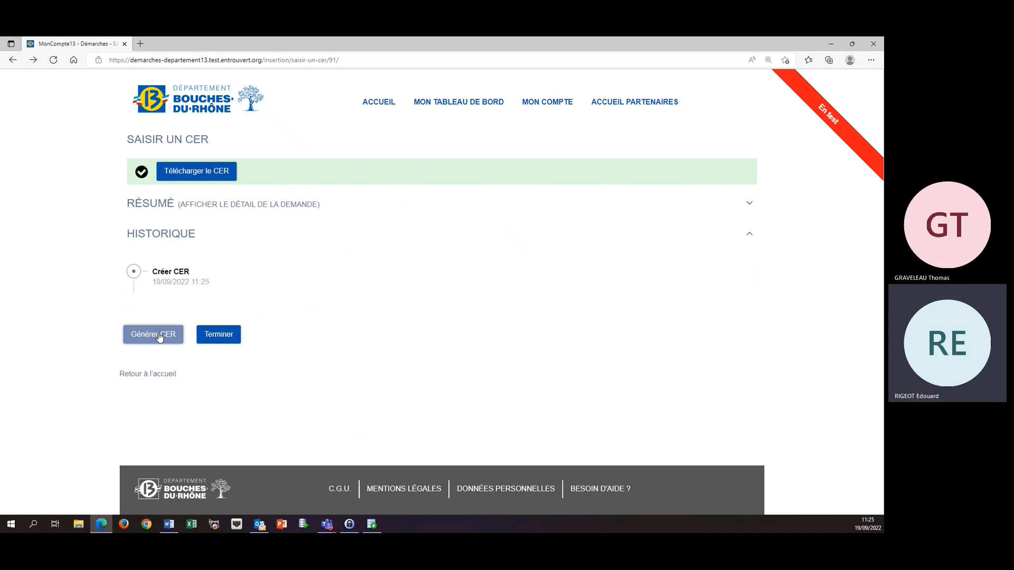
{"action": "left_click", "coordinate": [159, 336]}
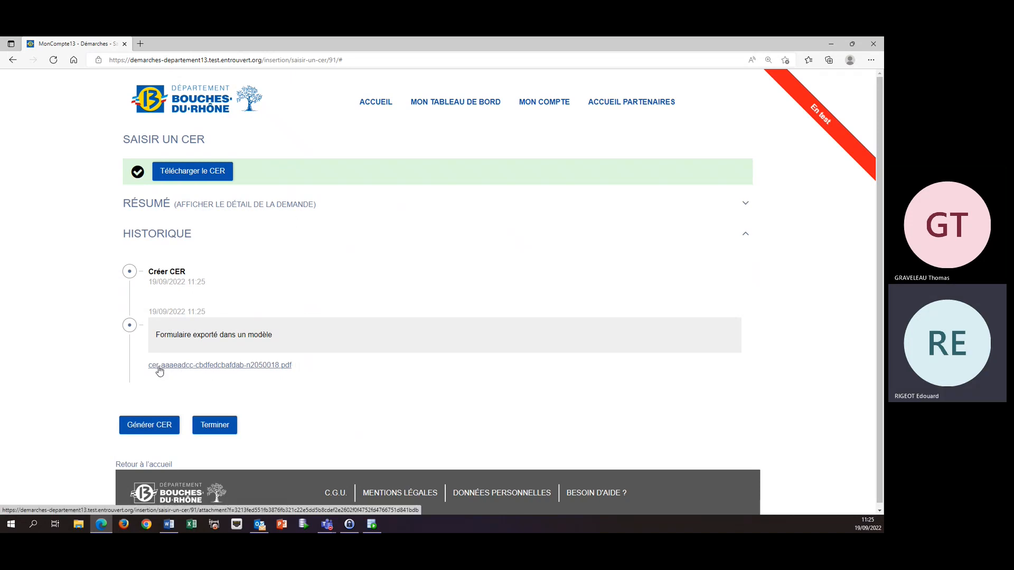
{"action": "left_click", "coordinate": [268, 367]}
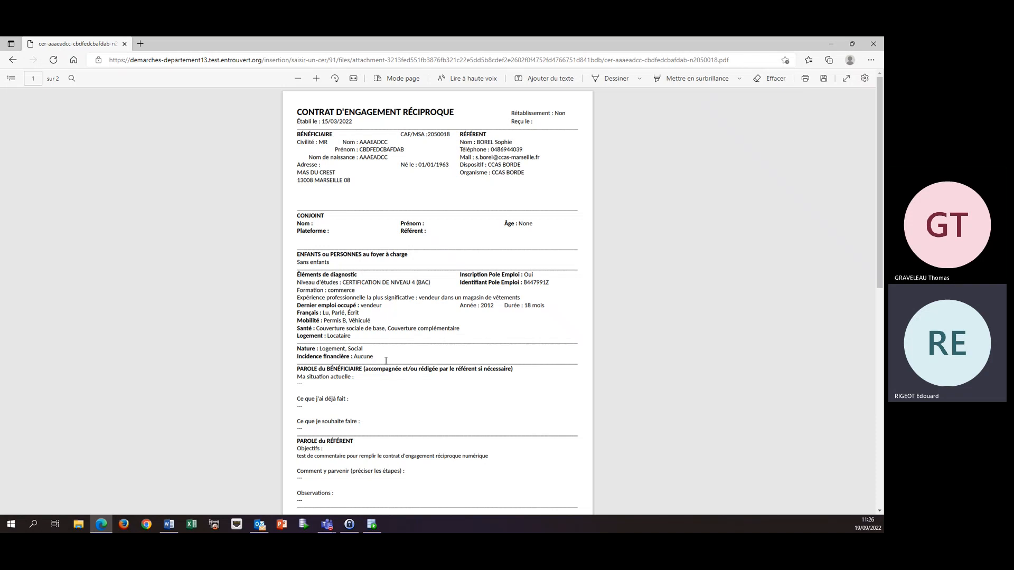
Draw a handwritten signature under "Signature du titulaire du présent contrat" on the PDF's second page and try saving a copy.
{"action": "scroll", "coordinate": [388, 360], "scroll_direction": "down", "scroll_amount": 3}
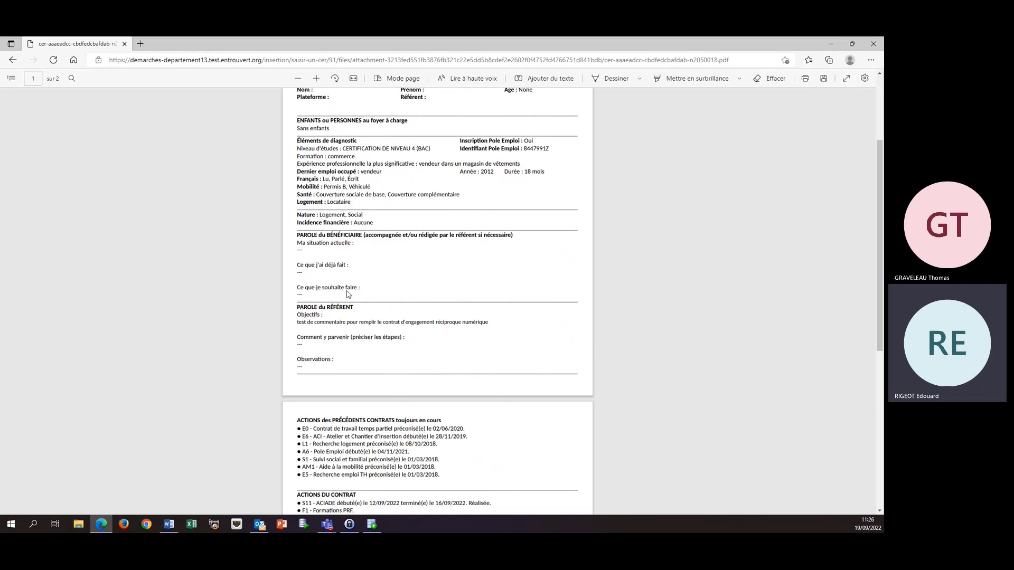
{"action": "scroll", "coordinate": [349, 294], "scroll_direction": "down", "scroll_amount": 3}
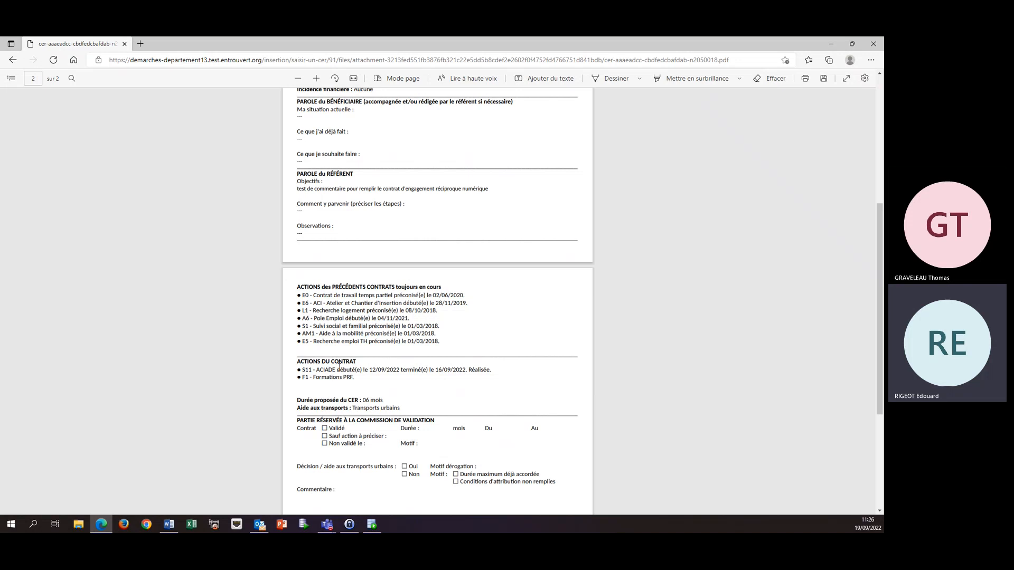
{"action": "scroll", "coordinate": [349, 357], "scroll_direction": "down", "scroll_amount": 2}
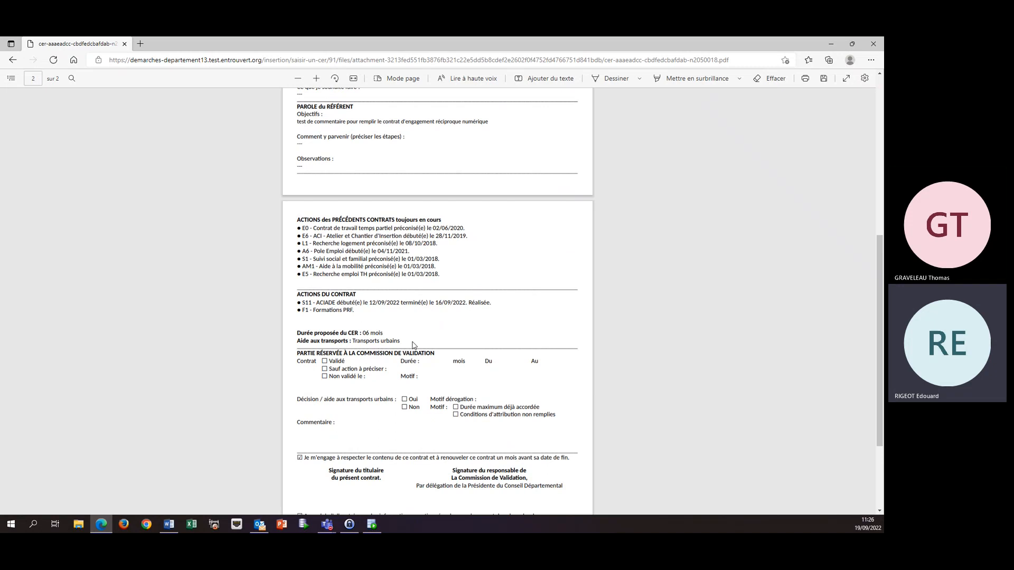
{"action": "scroll", "coordinate": [412, 344], "scroll_direction": "down", "scroll_amount": 4}
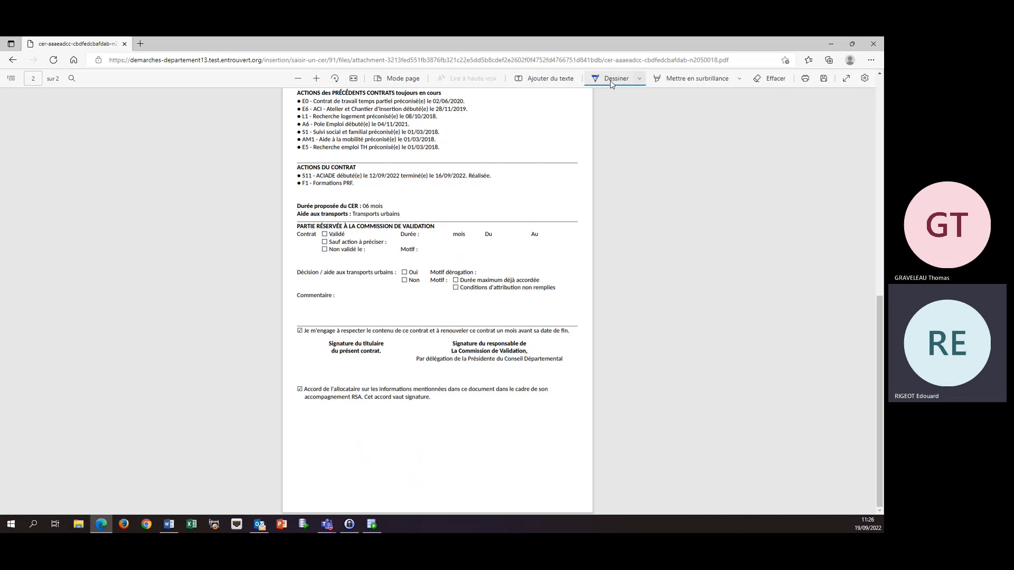
{"action": "left_click", "coordinate": [611, 84]}
{"action": "mouse_move", "coordinate": [324, 379]}
{"action": "left_mouse_down"}
{"action": "mouse_move", "coordinate": [352, 359]}
{"action": "mouse_move", "coordinate": [345, 372]}
{"action": "mouse_move", "coordinate": [367, 359]}
{"action": "mouse_move", "coordinate": [348, 368]}
{"action": "mouse_move", "coordinate": [366, 370]}
{"action": "left_mouse_up"}
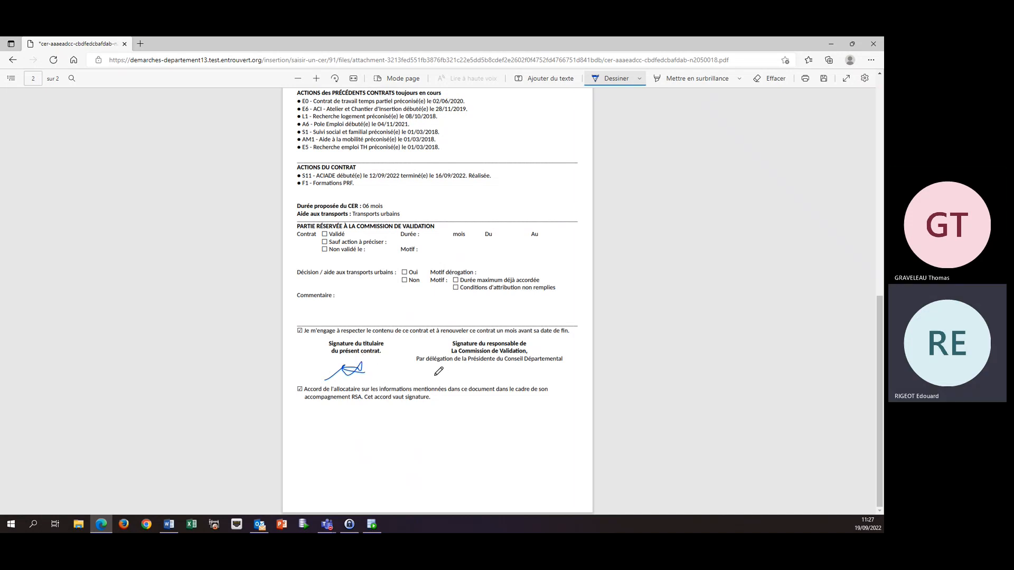
{"action": "left_click", "coordinate": [824, 81]}
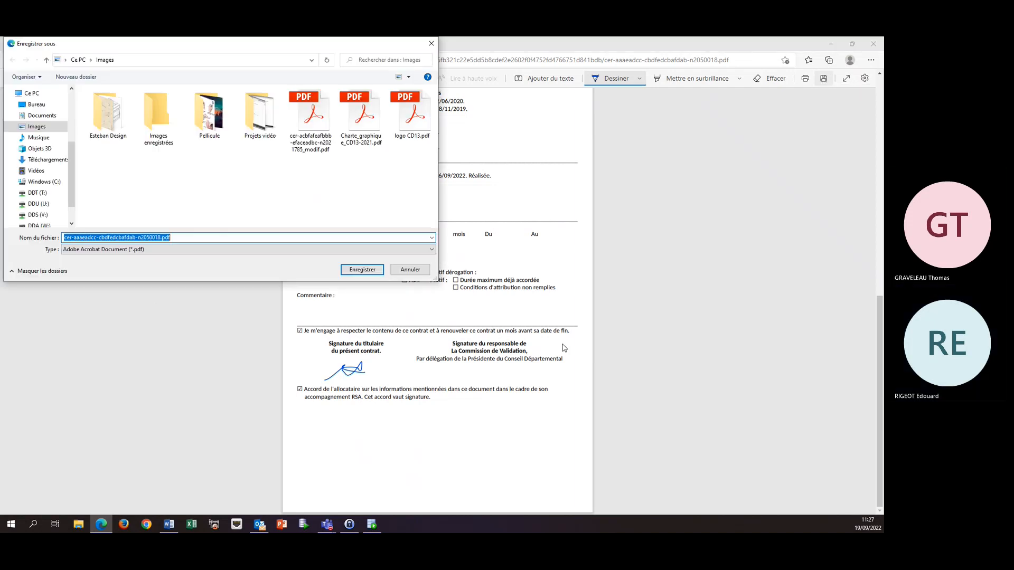
{"action": "left_click", "coordinate": [422, 272]}
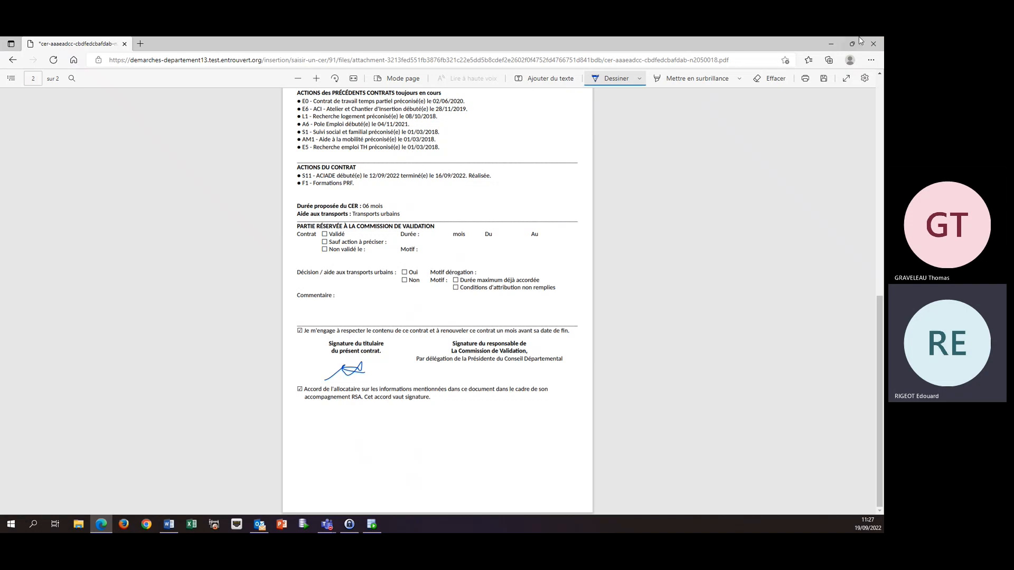
Close the browser, discarding the unsaved changes to the contract PDF.
{"action": "left_click", "coordinate": [874, 43]}
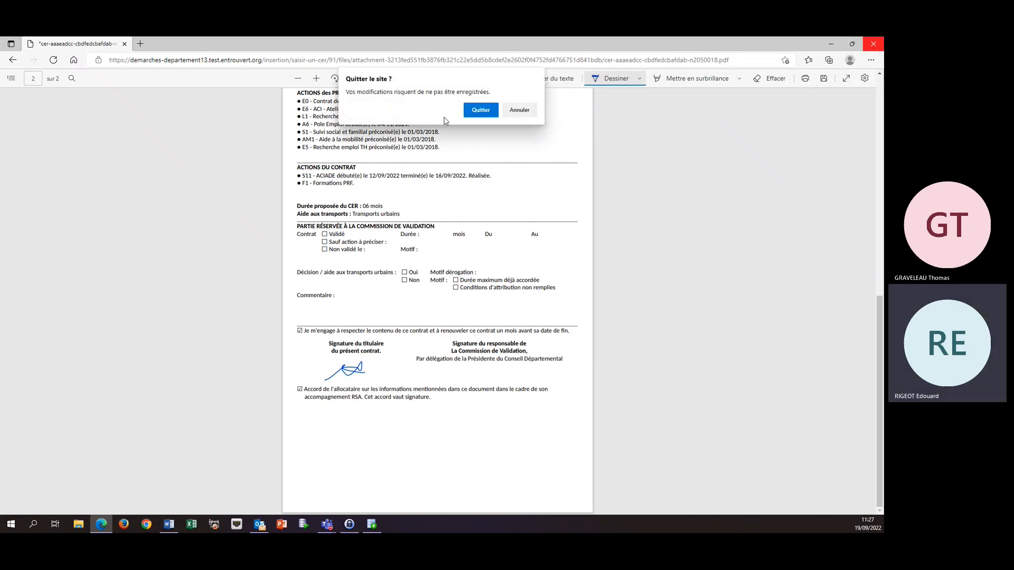
{"action": "left_click", "coordinate": [478, 111]}
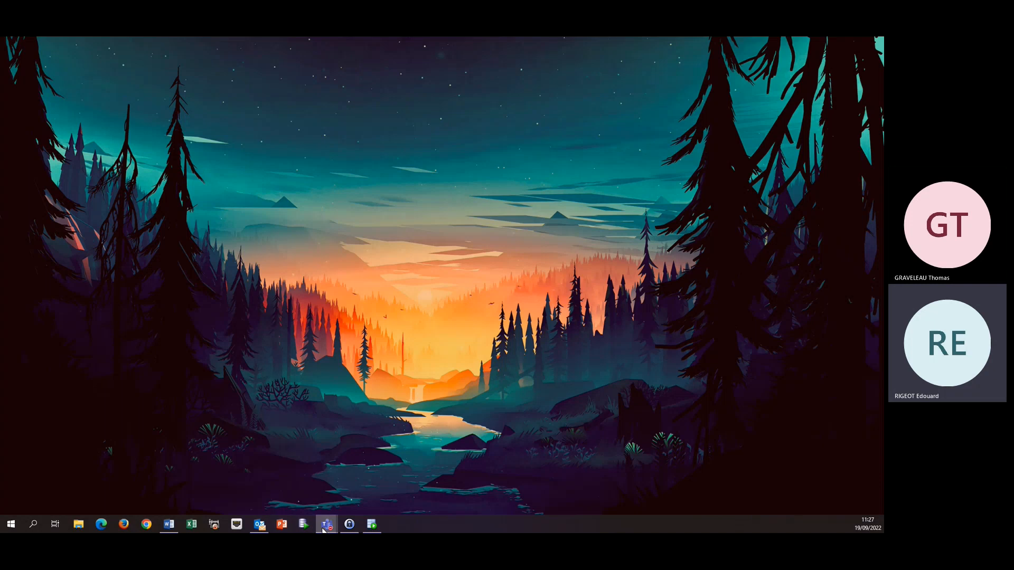
{"action": "left_click", "coordinate": [101, 524]}
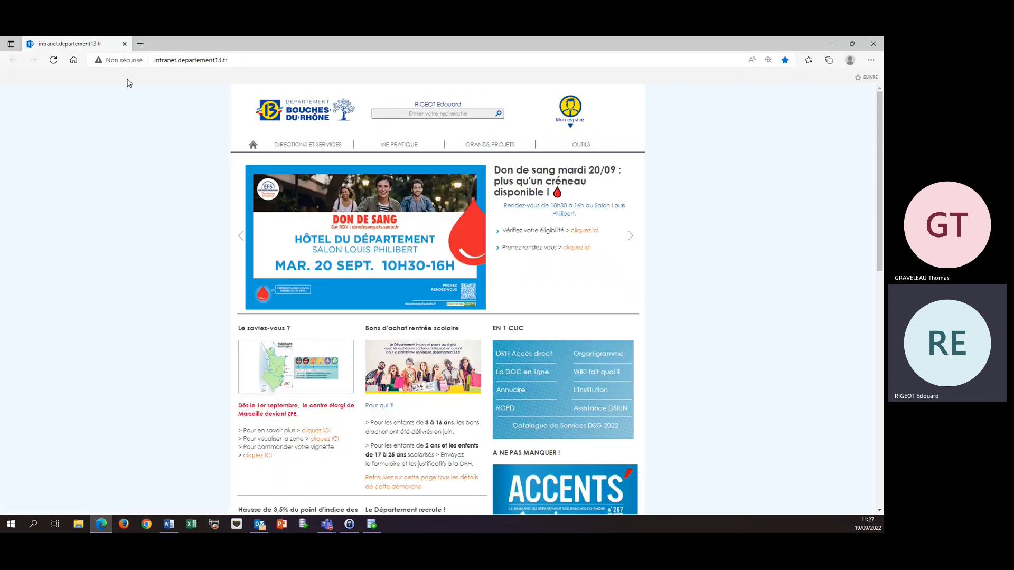
{"action": "left_click", "coordinate": [874, 47]}
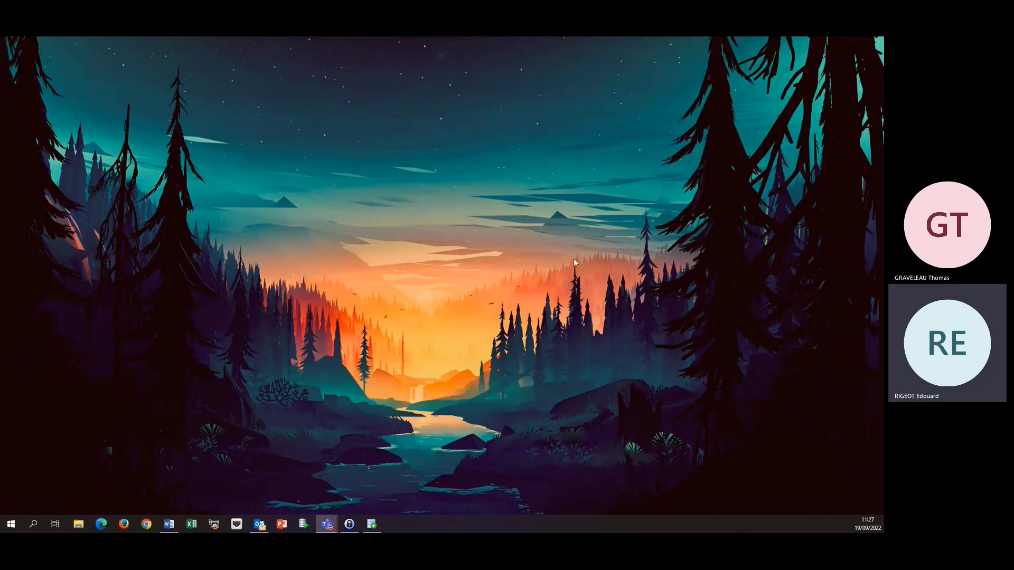